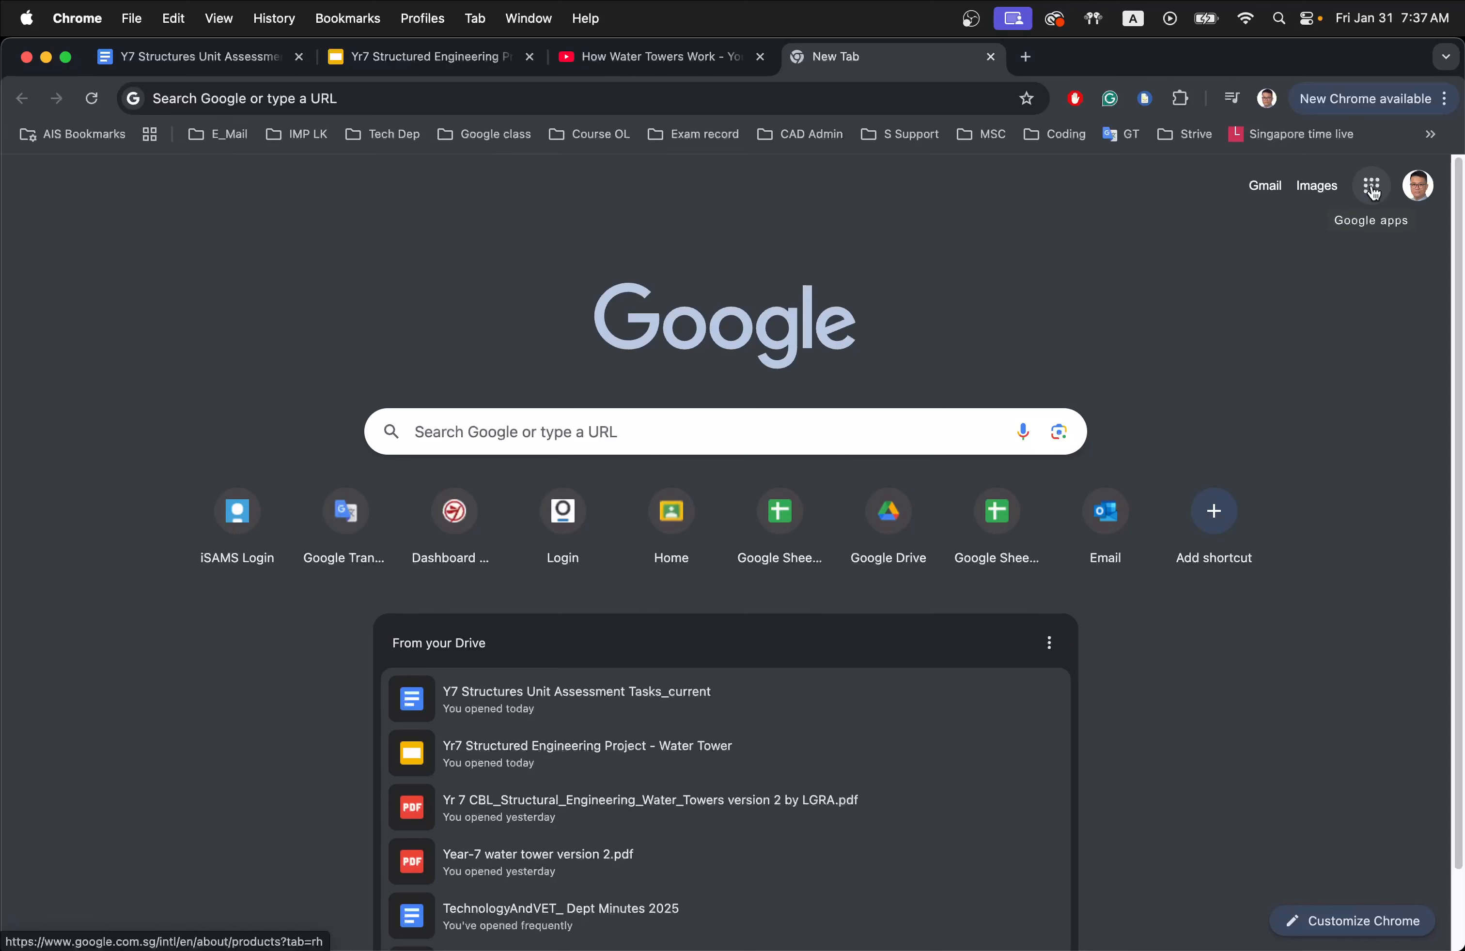
- Open Google Sites from the Google apps and create a new blank site
click(1372, 188)
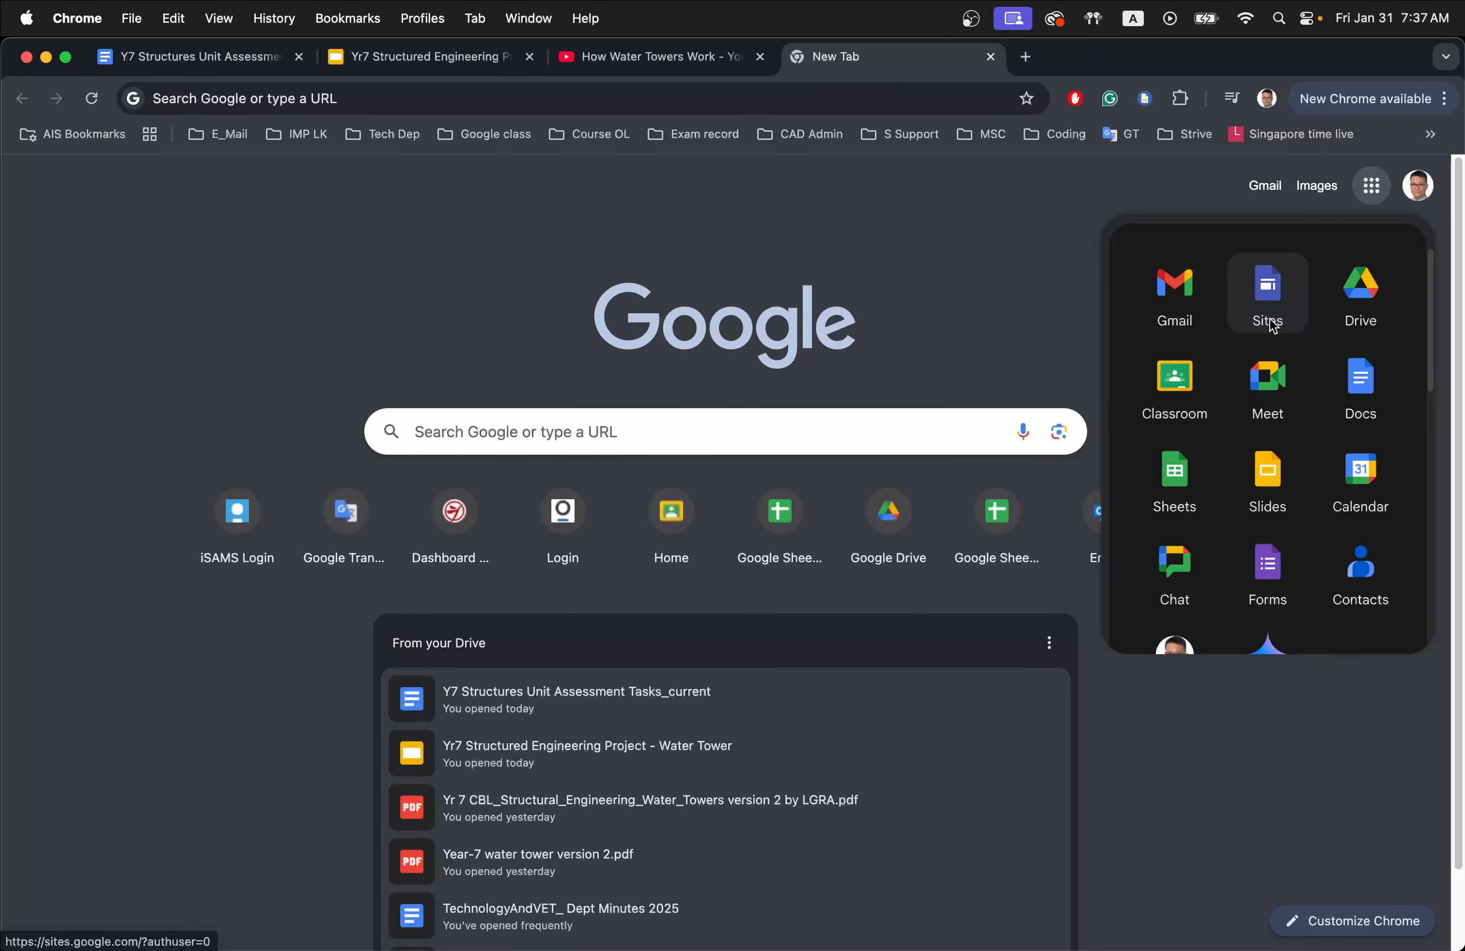
scroll(1260, 433, down, 2)
scroll(1260, 433, down, 1)
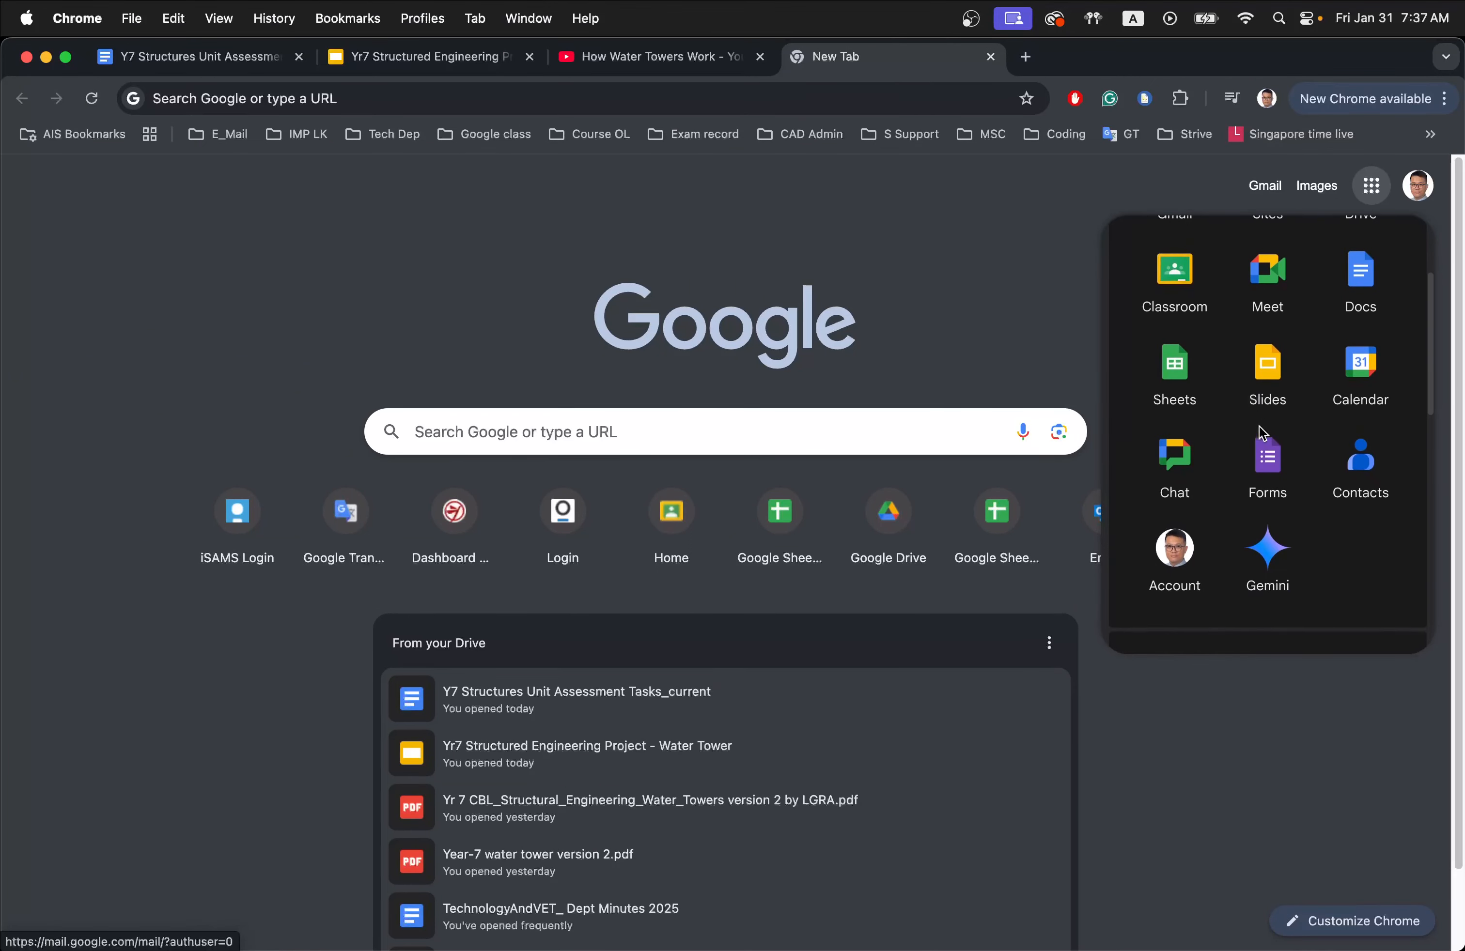
scroll(1263, 432, up, 3)
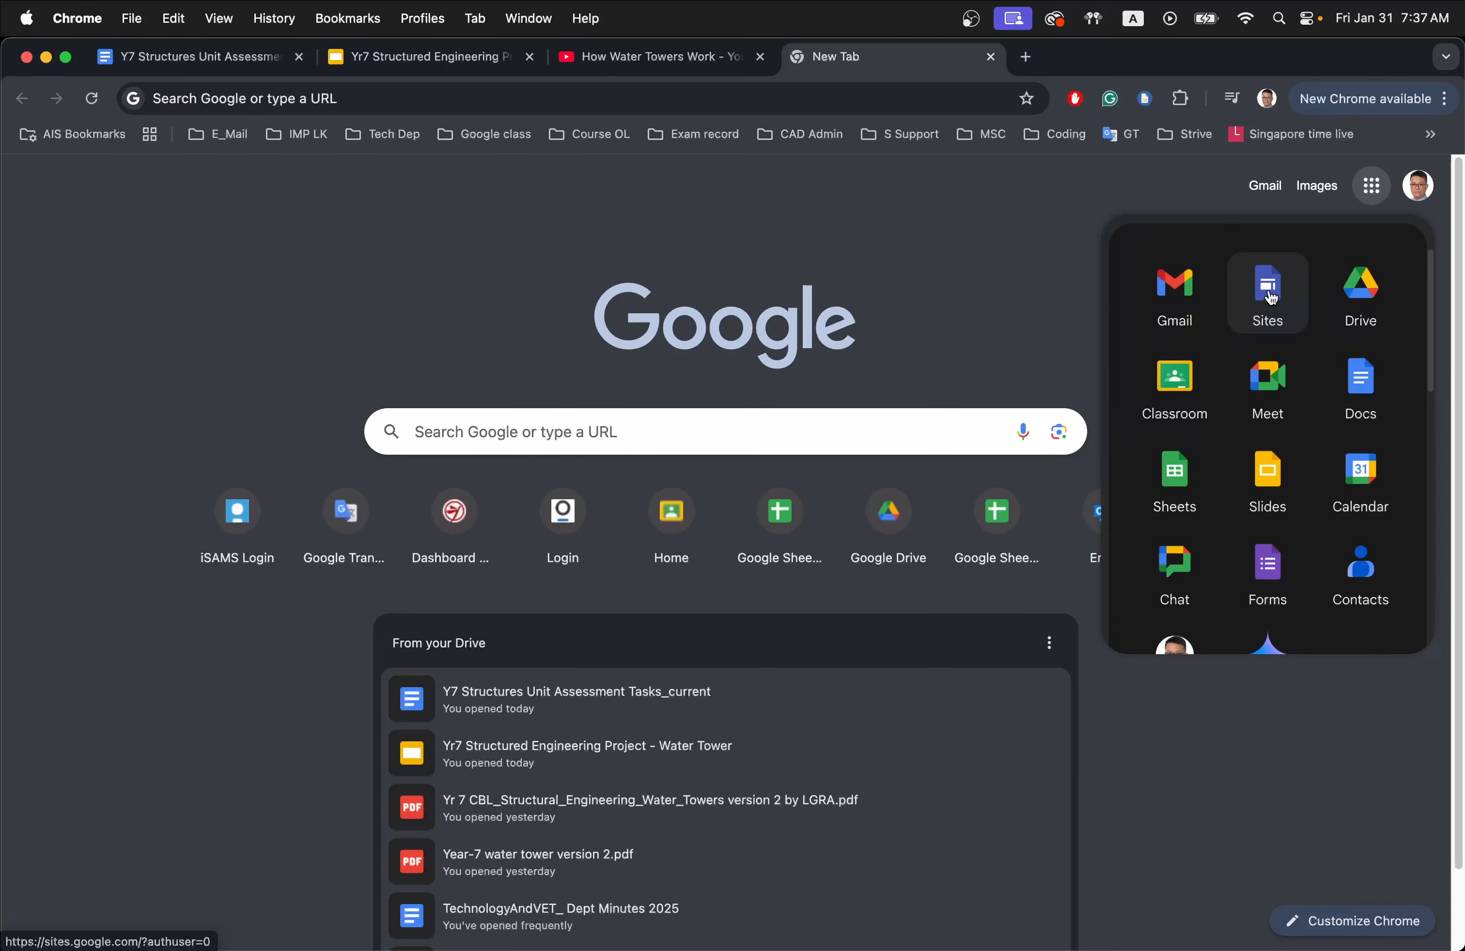
click(1271, 298)
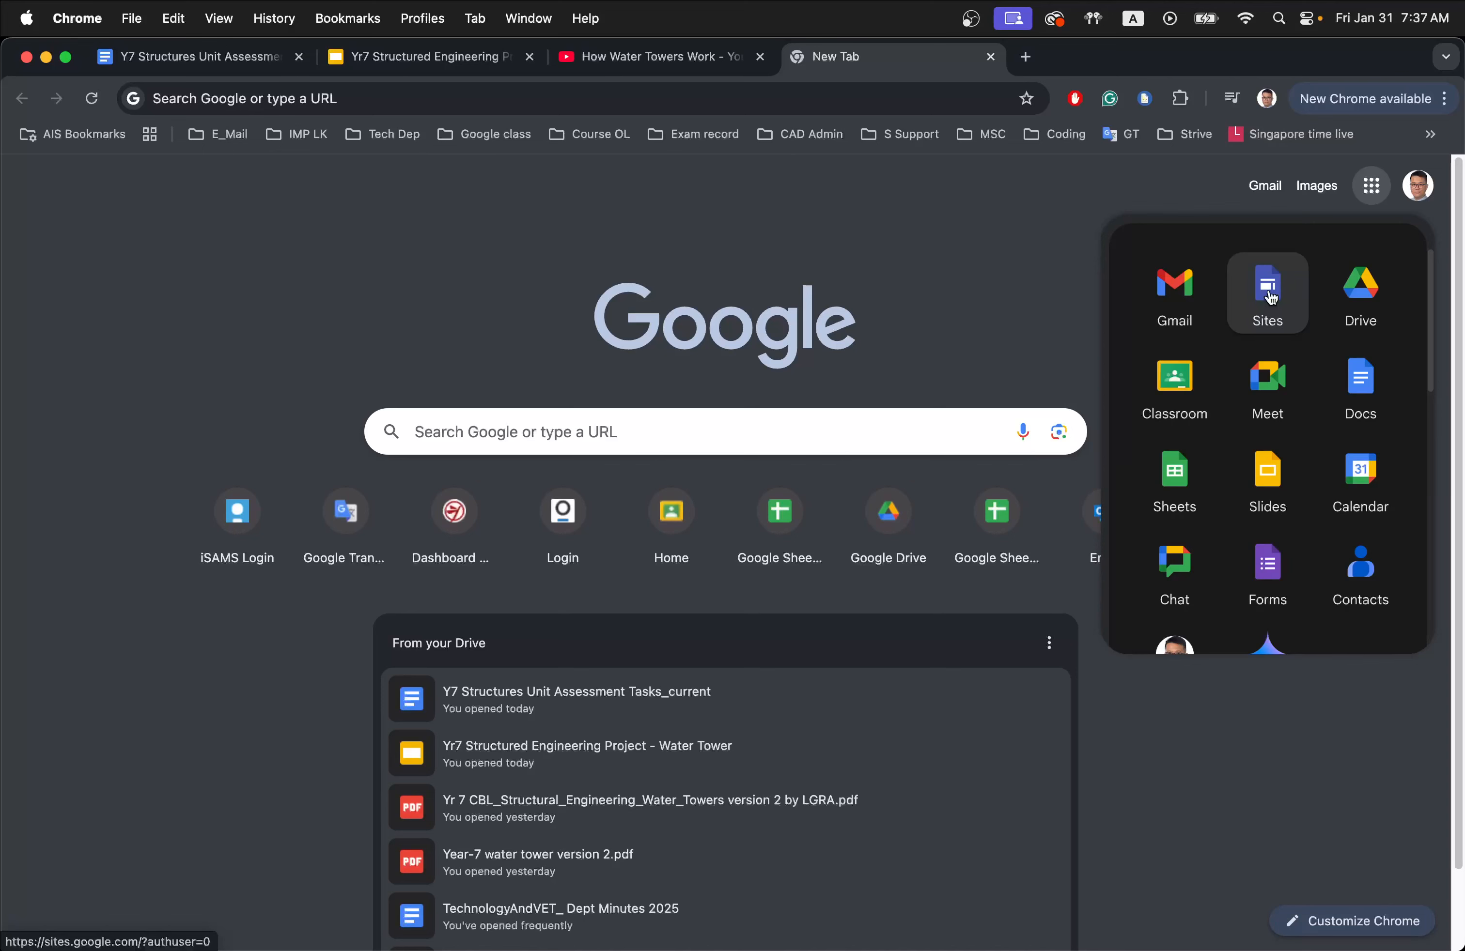
mouse_move(1271, 298)
mouse_down()
mouse_move(1256, 431)
mouse_move(1278, 556)
mouse_move(1186, 452)
mouse_move(1282, 327)
mouse_move(1257, 281)
mouse_up()
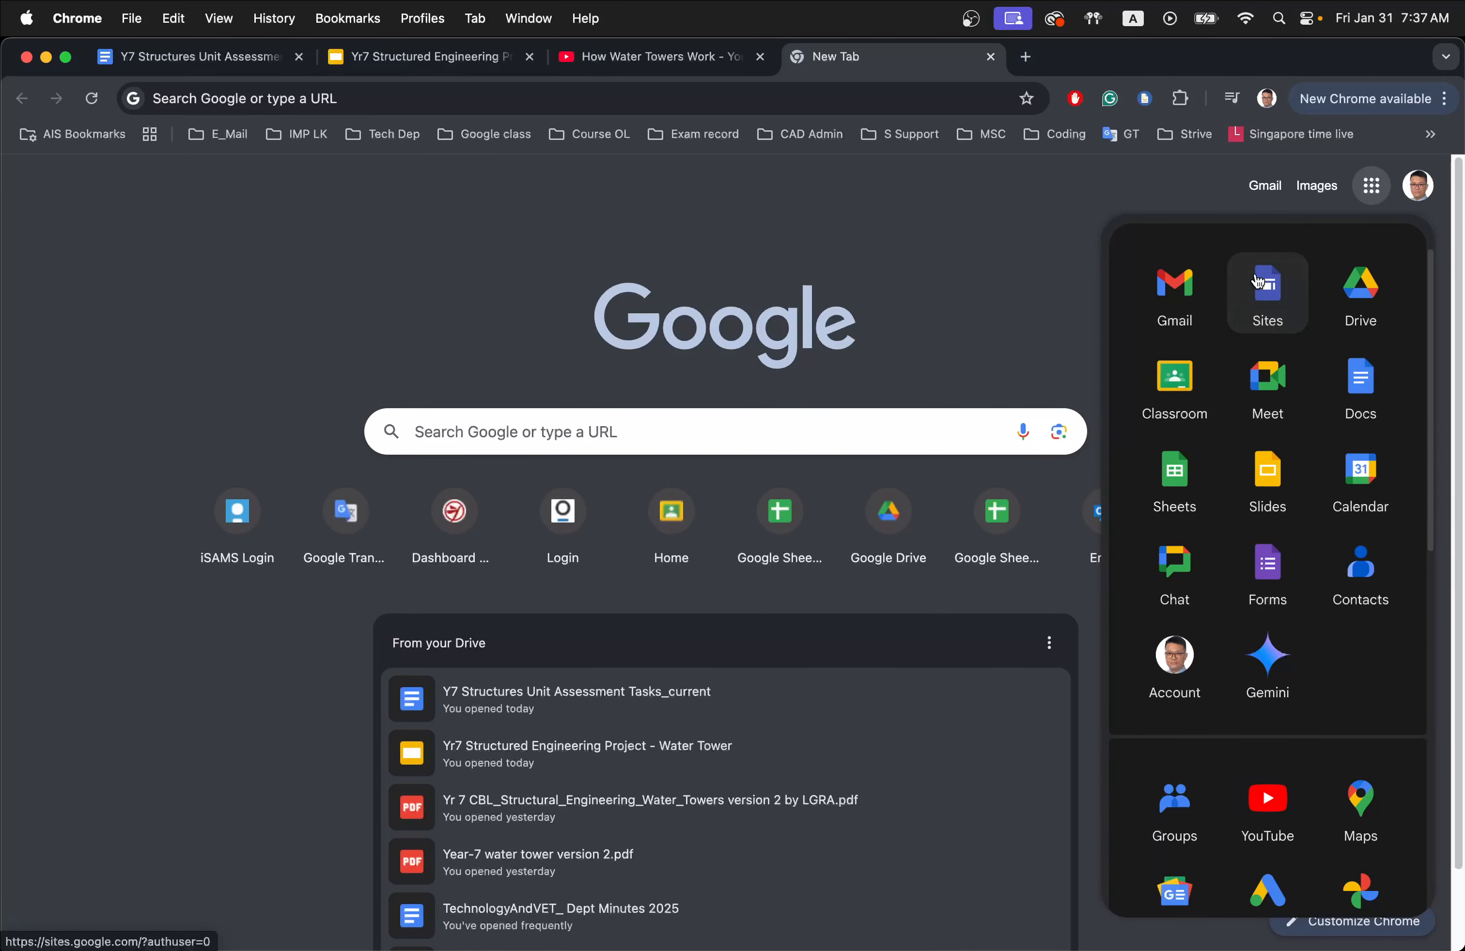
click(1276, 293)
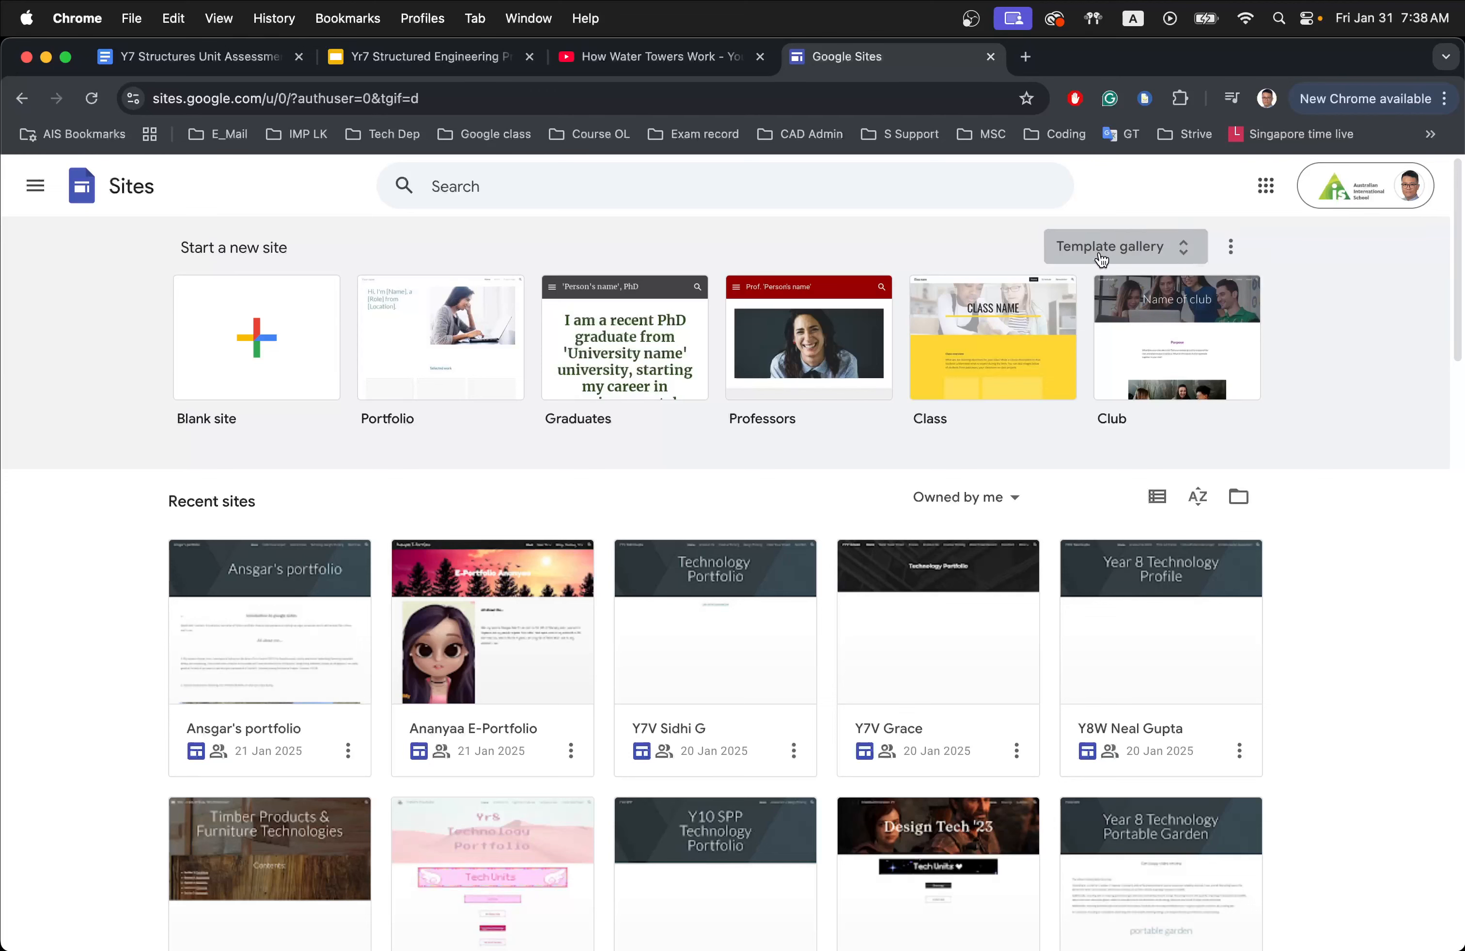
click(259, 337)
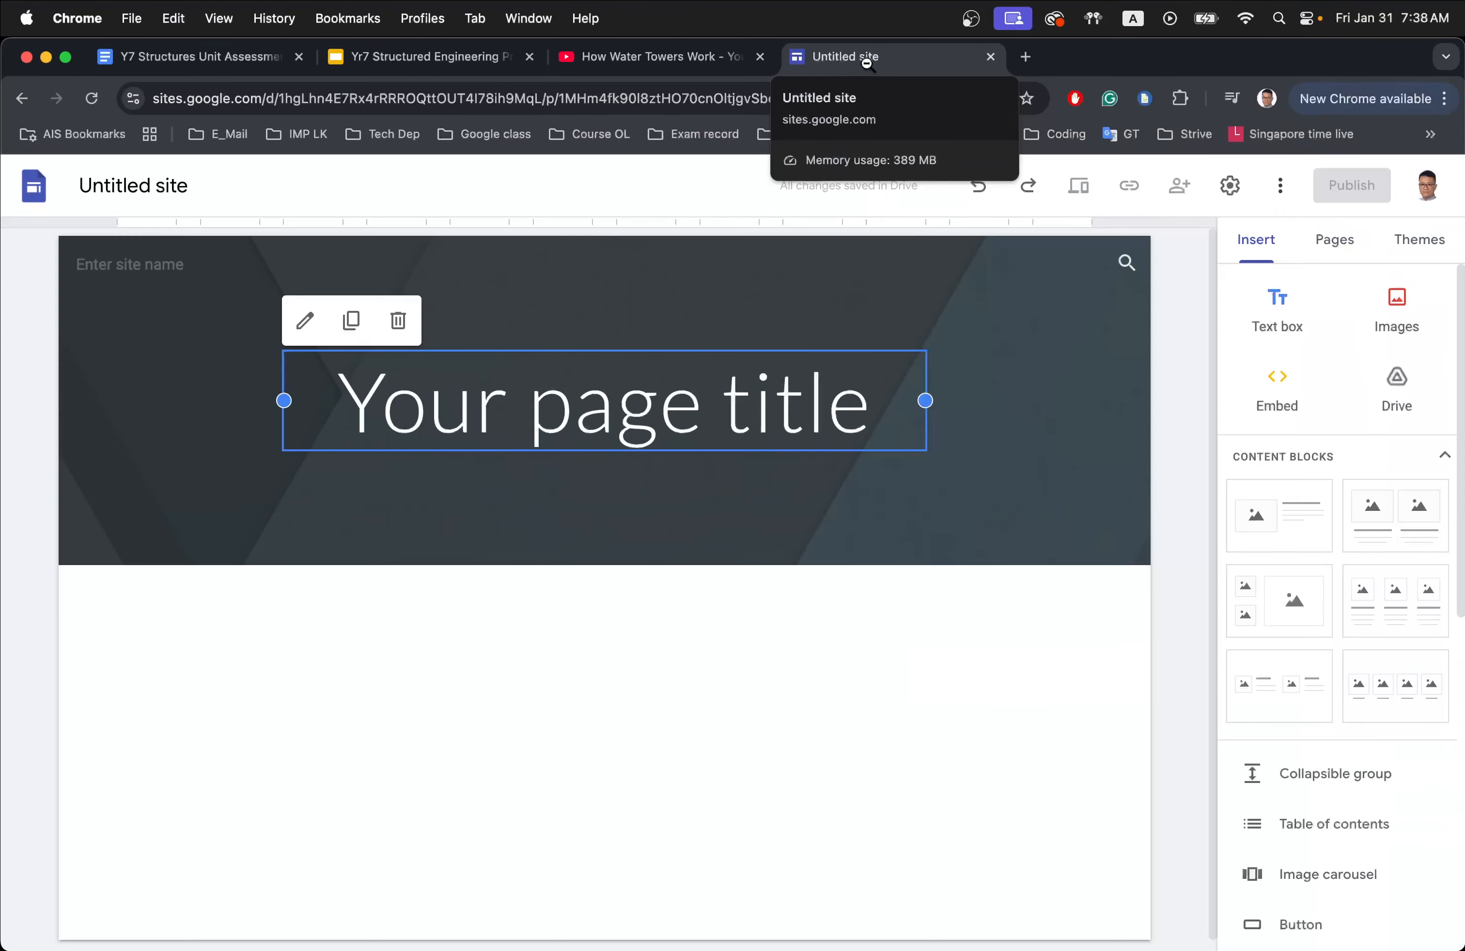
- Name the site with the owner's full name followed by "Technology Folio"
click(150, 187)
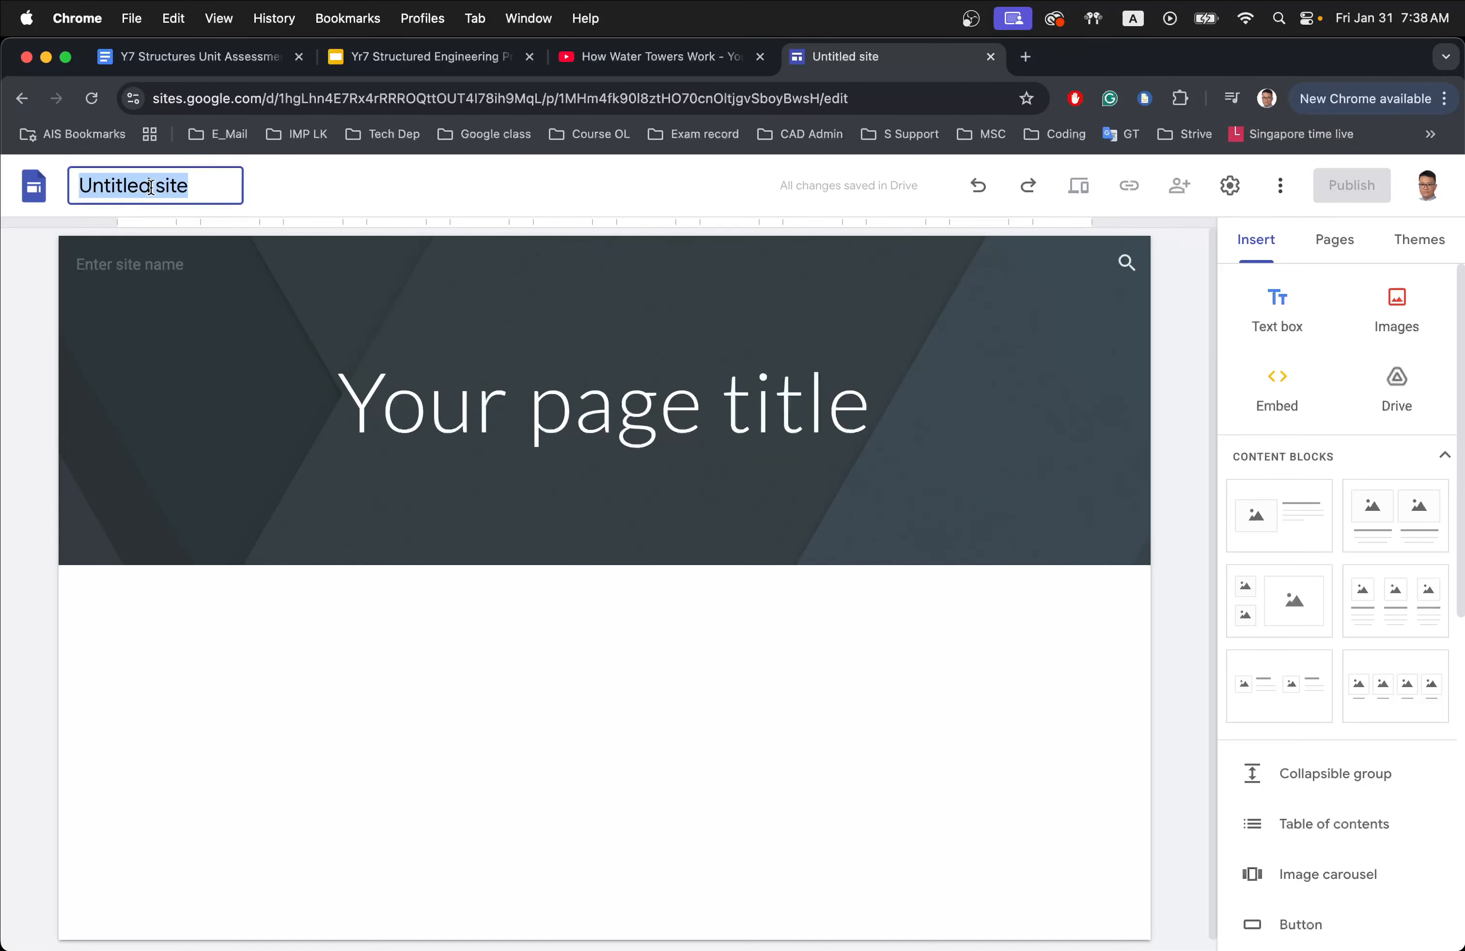
text(Grant Li)
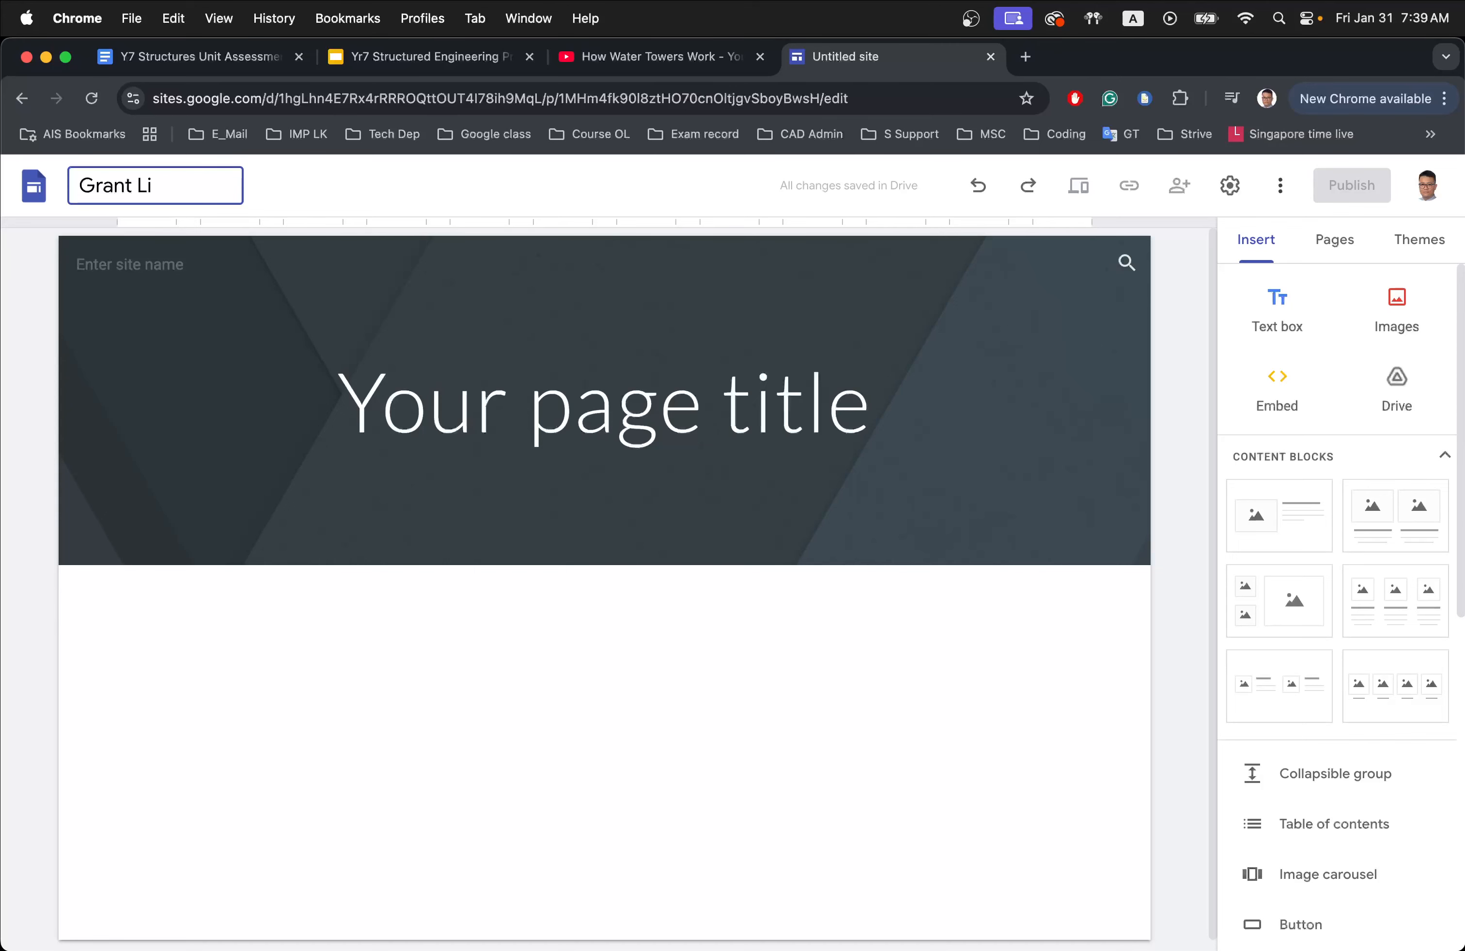
text(Technology)
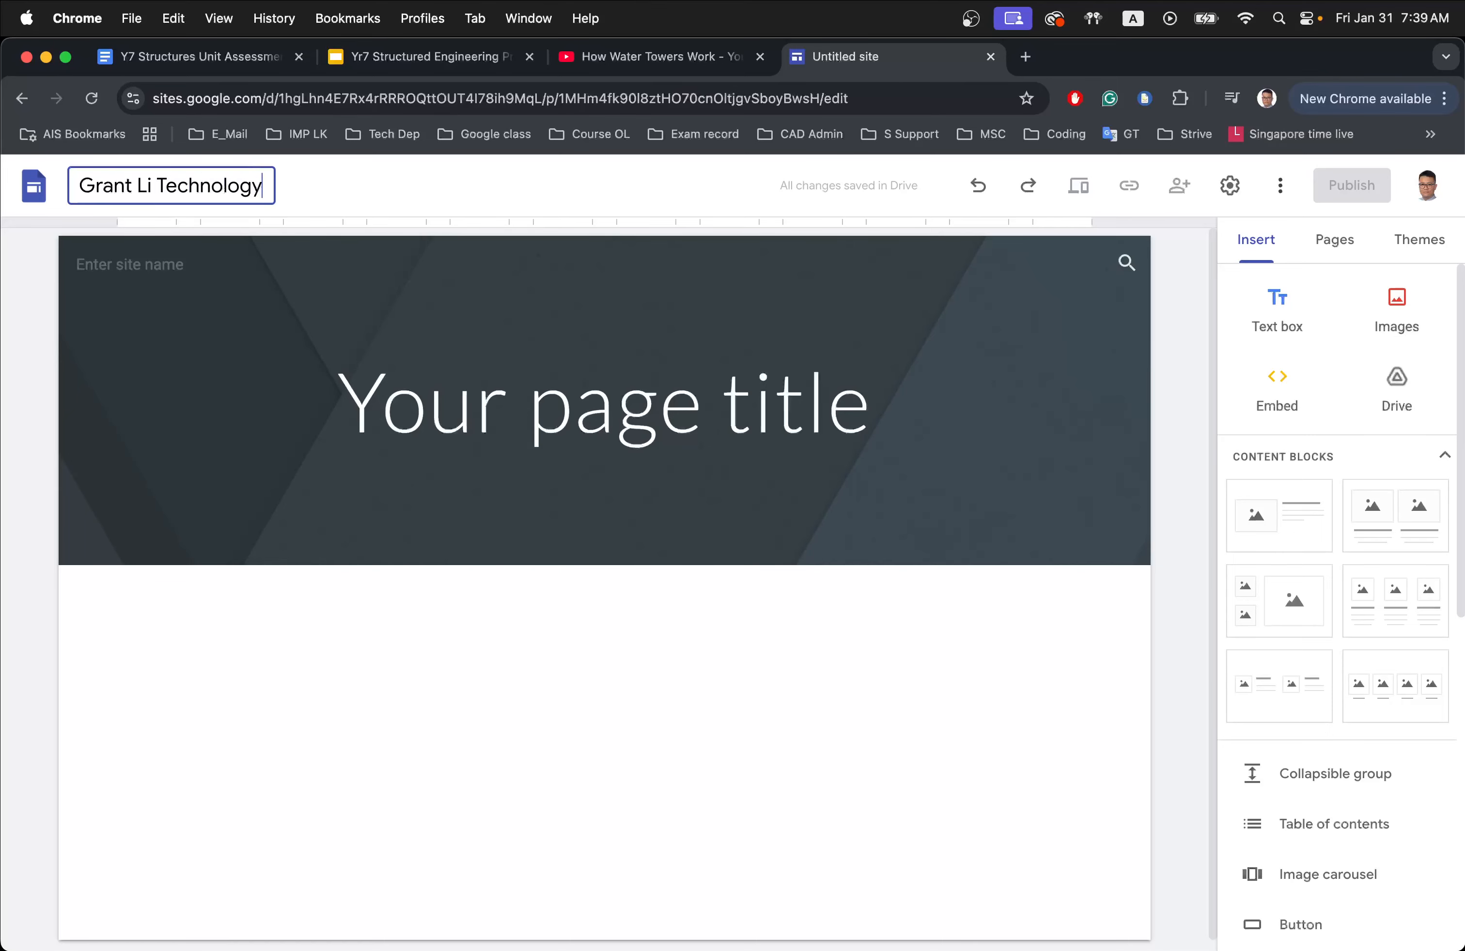
text( Folio)
key(Return)
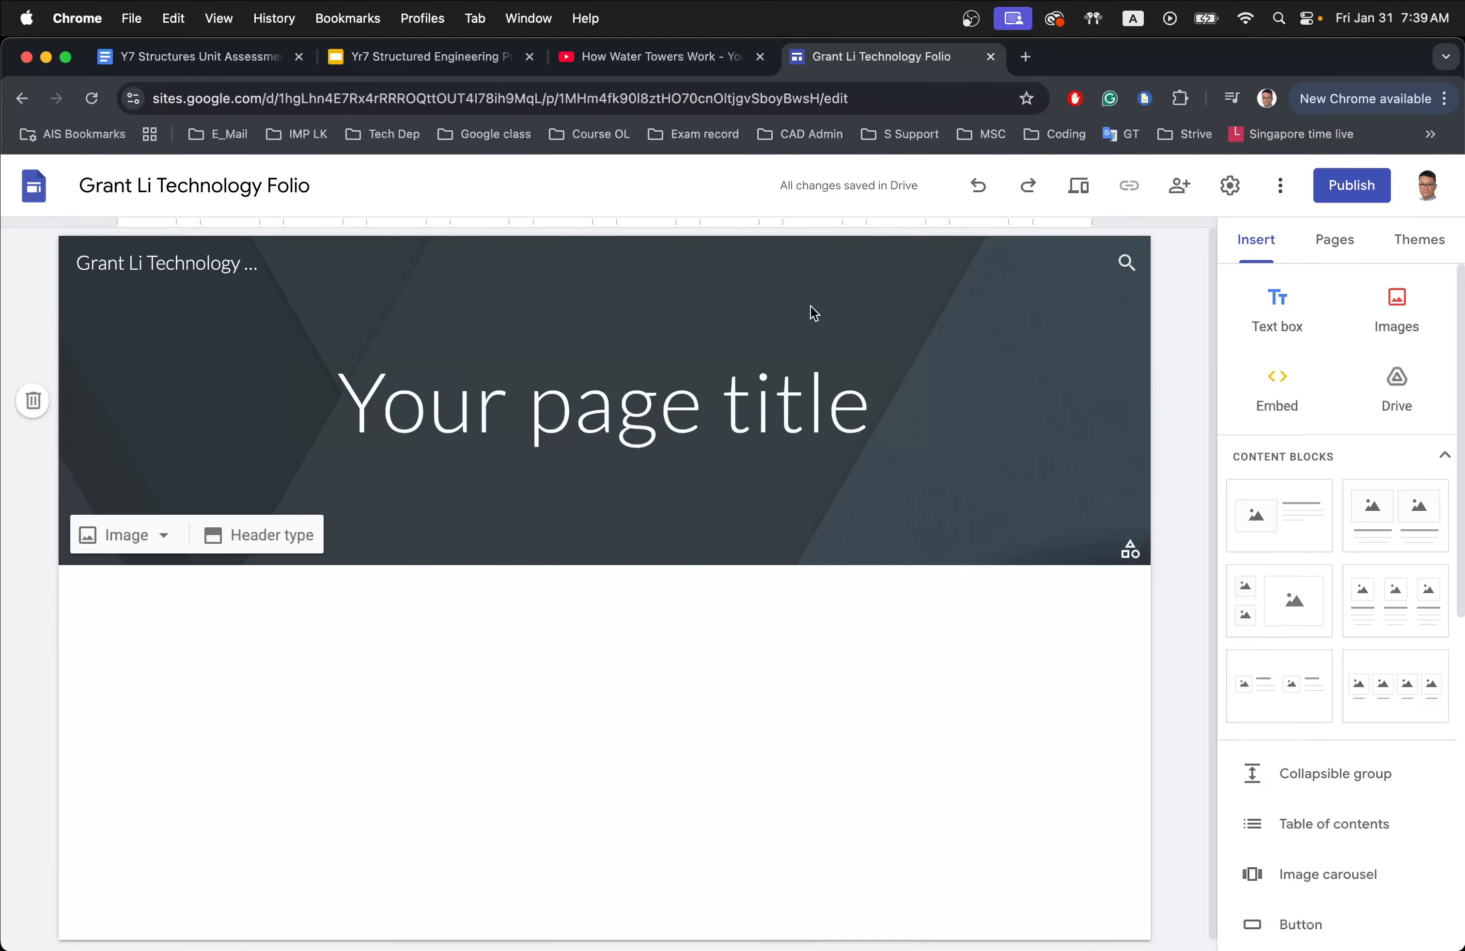
- Replace the header's placeholder title with "Year 7 Technology" and widen its text box on both sides to fit one line
click(555, 400)
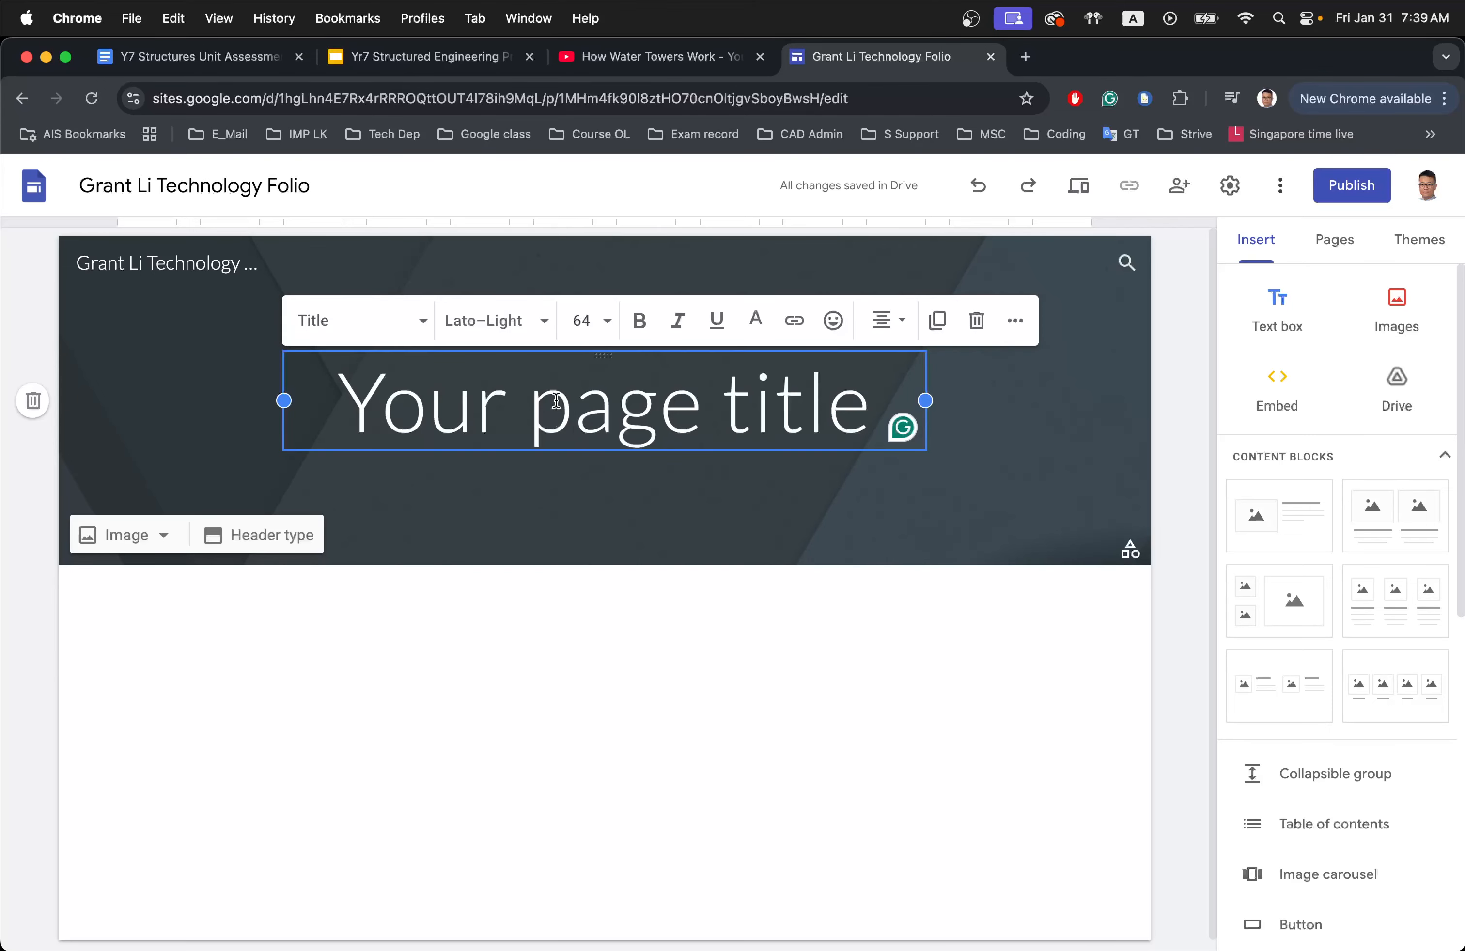
triple_click(556, 397)
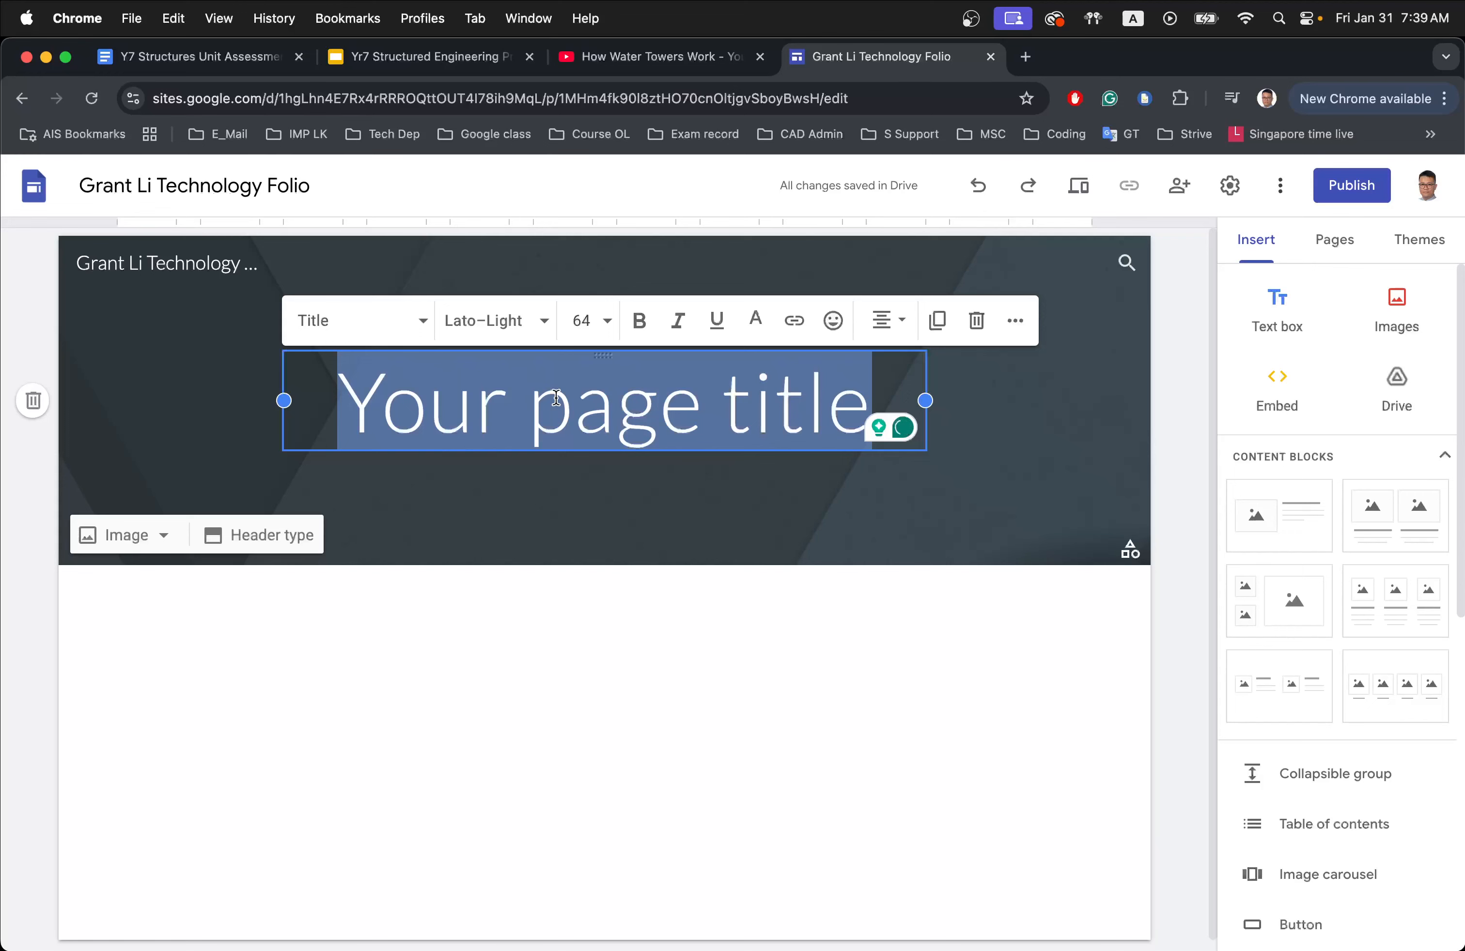
text(Year)
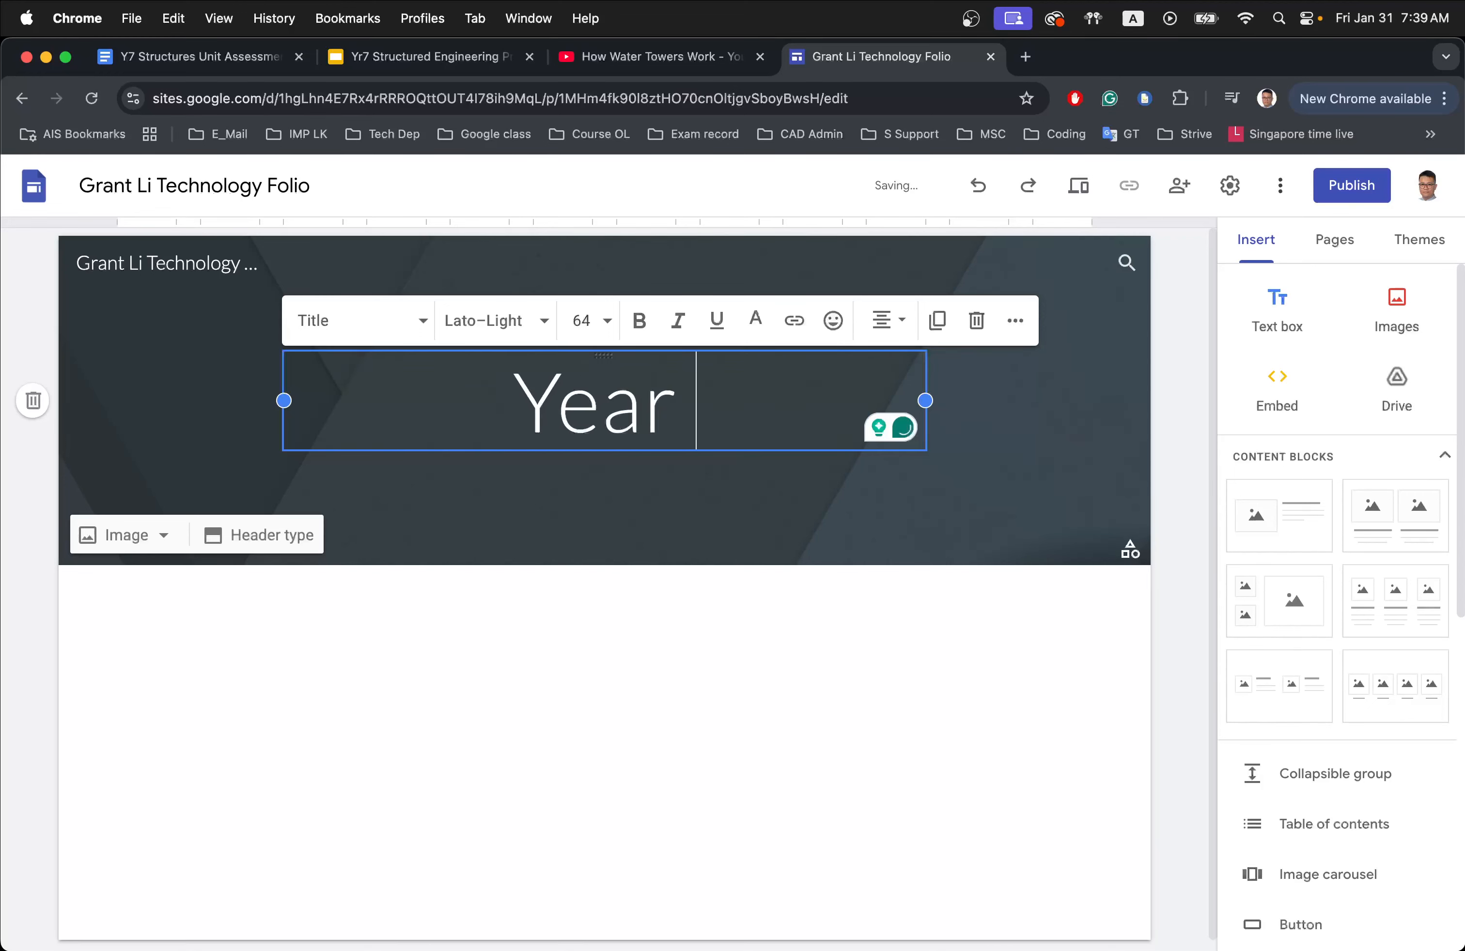
text( 7)
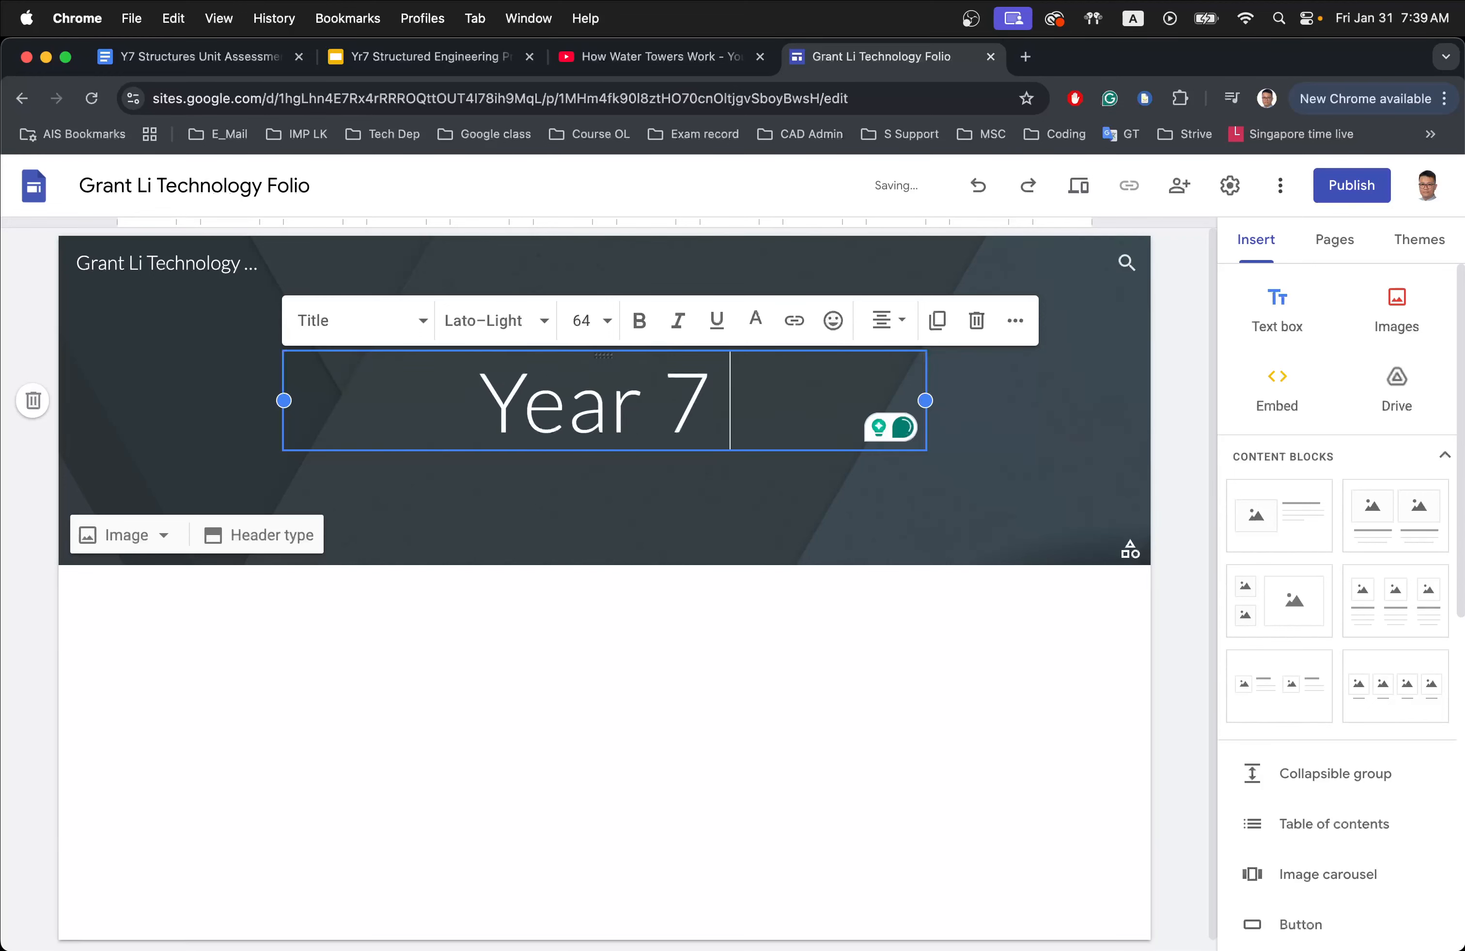
text( Techn)
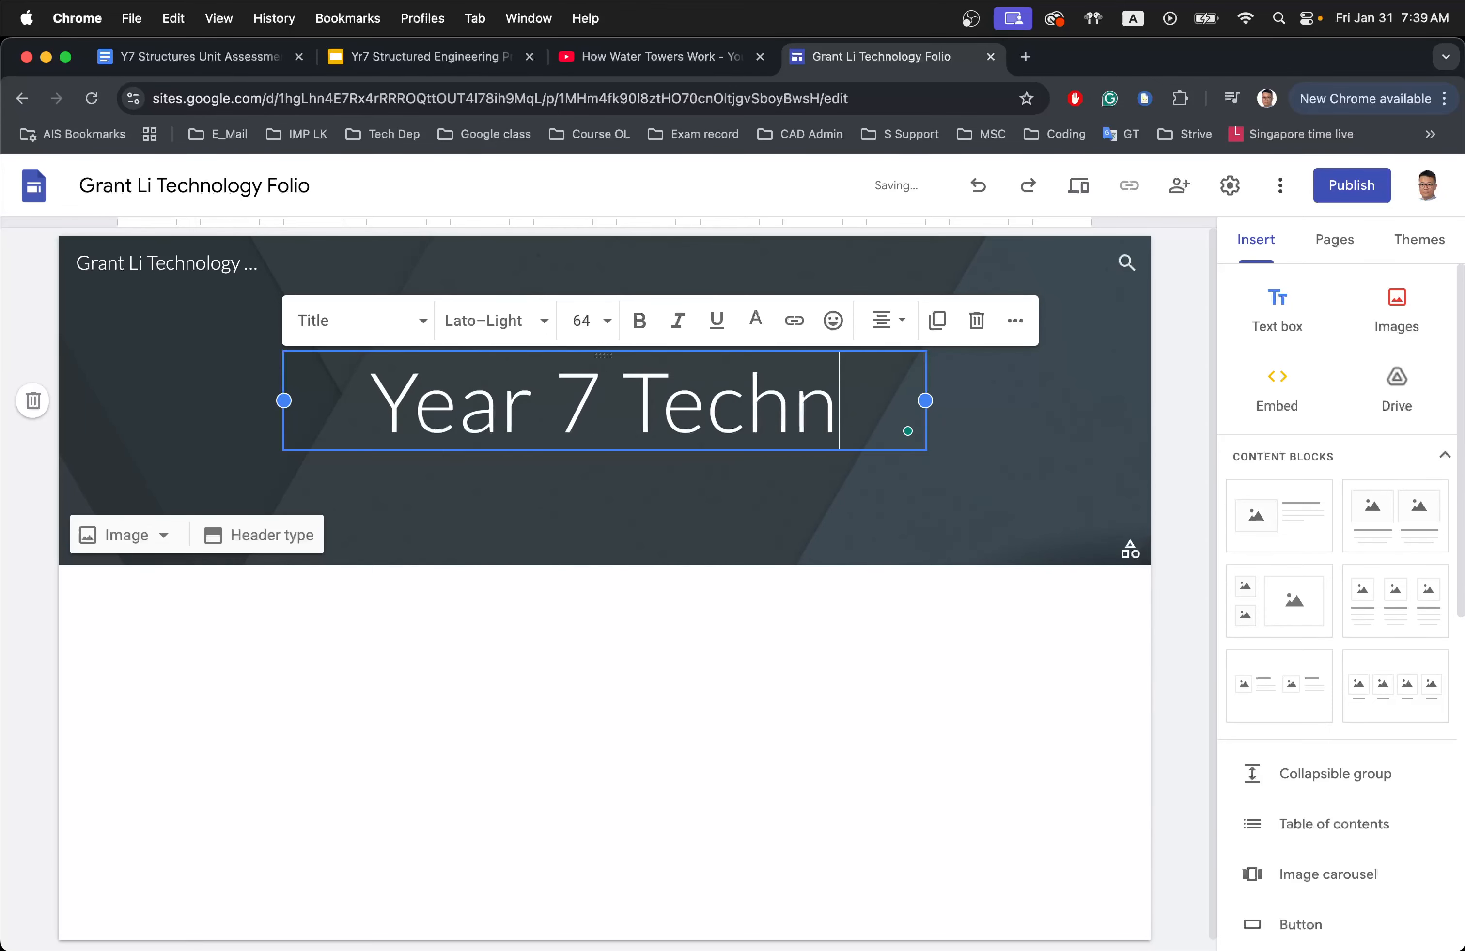
text(ology)
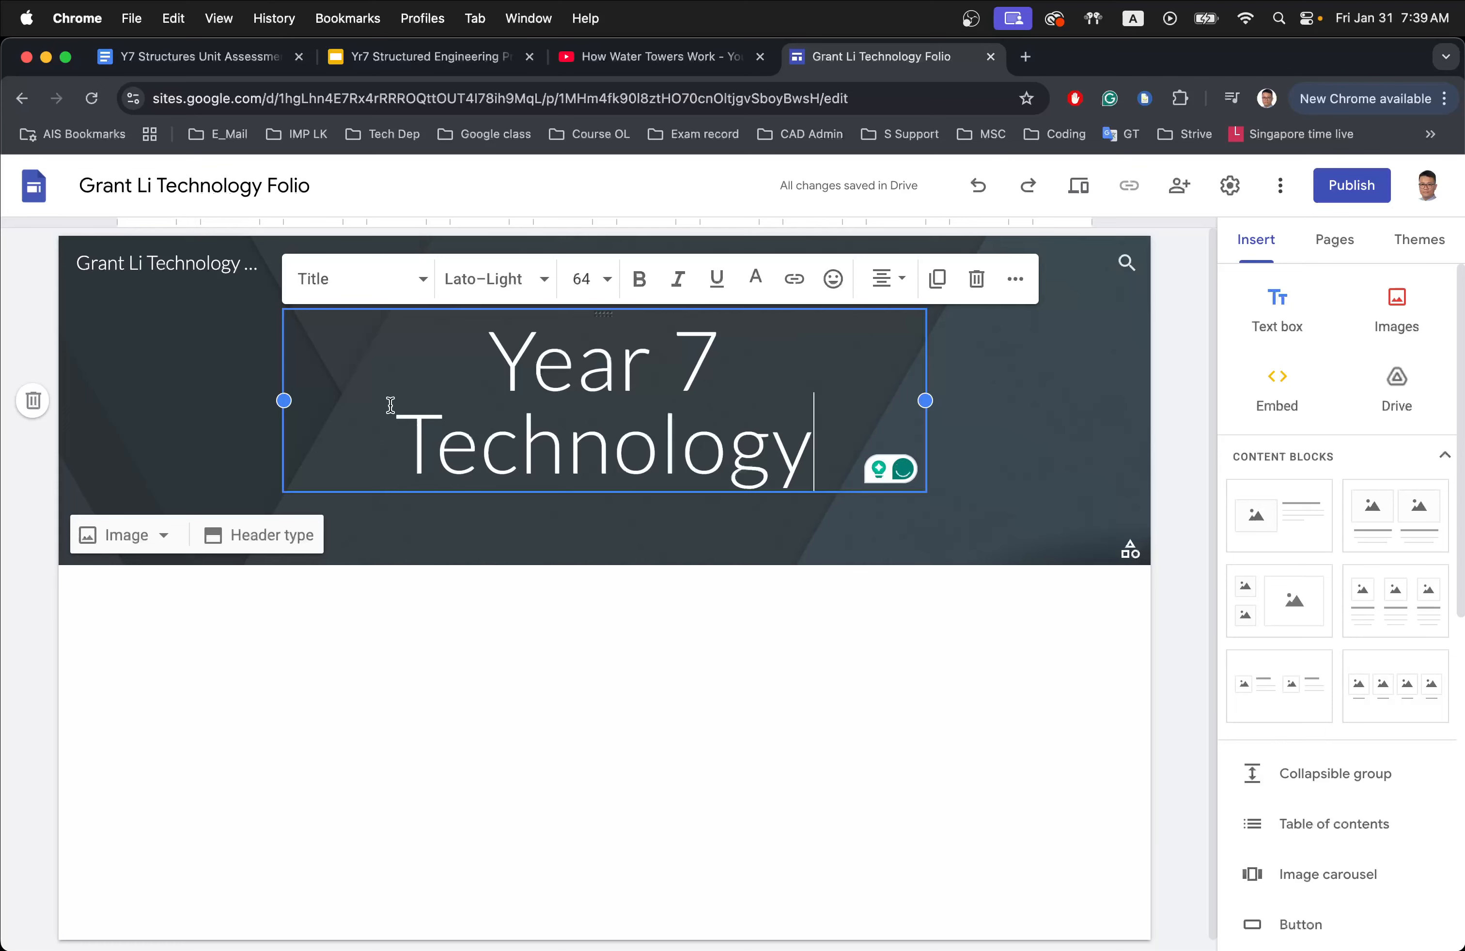
drag(284, 402, 200, 401)
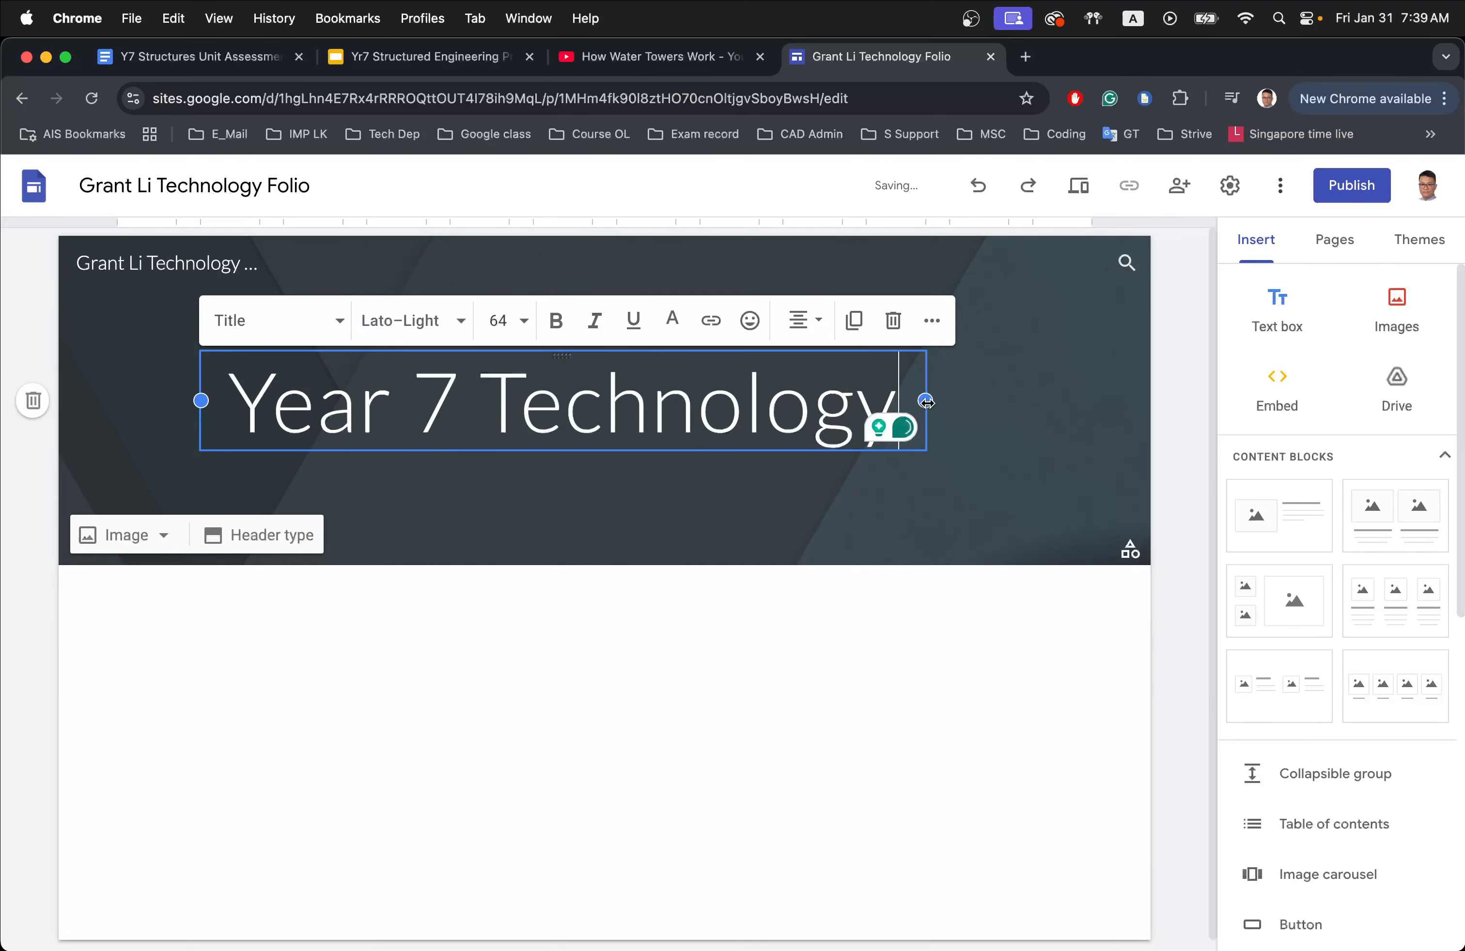
drag(926, 402, 1008, 401)
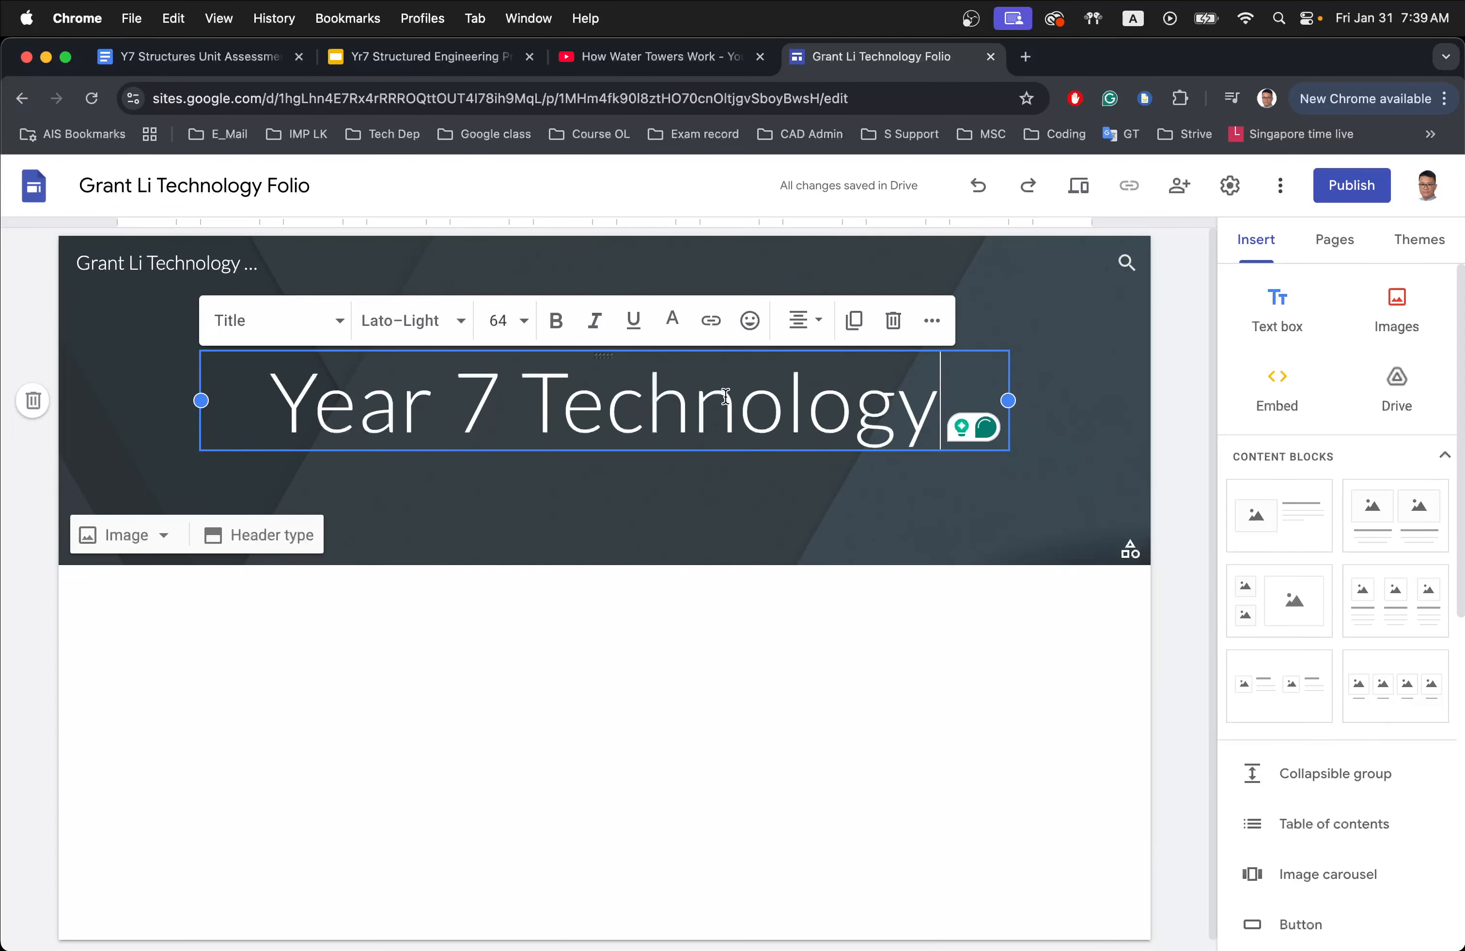
- Make the whole "Year 7 Technology" title bold and set its font to Calibri
click(673, 408)
triple_click(674, 409)
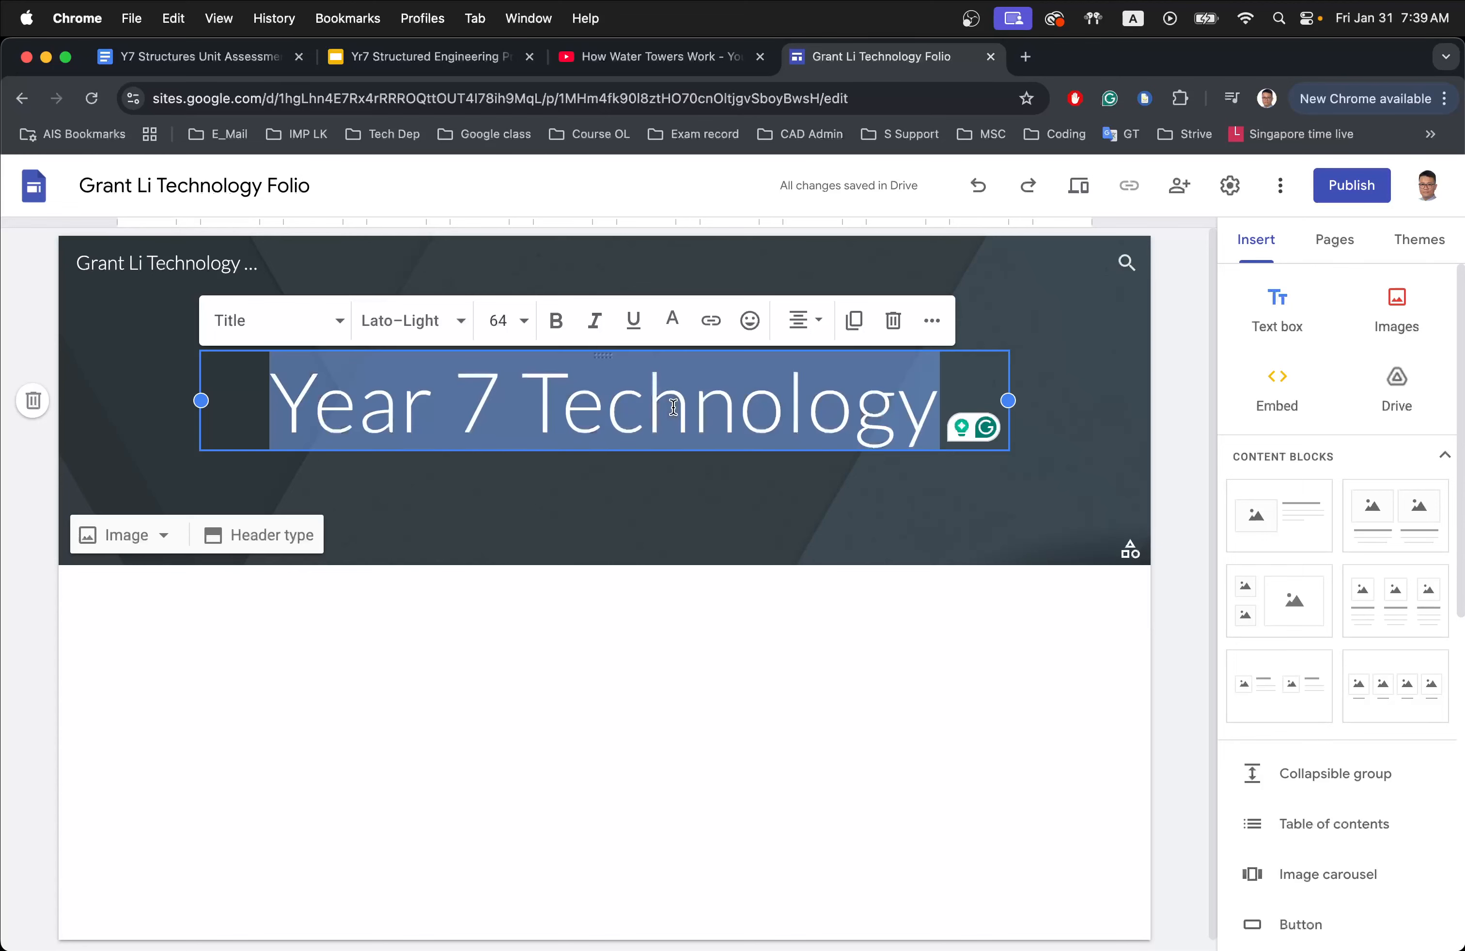
click(555, 321)
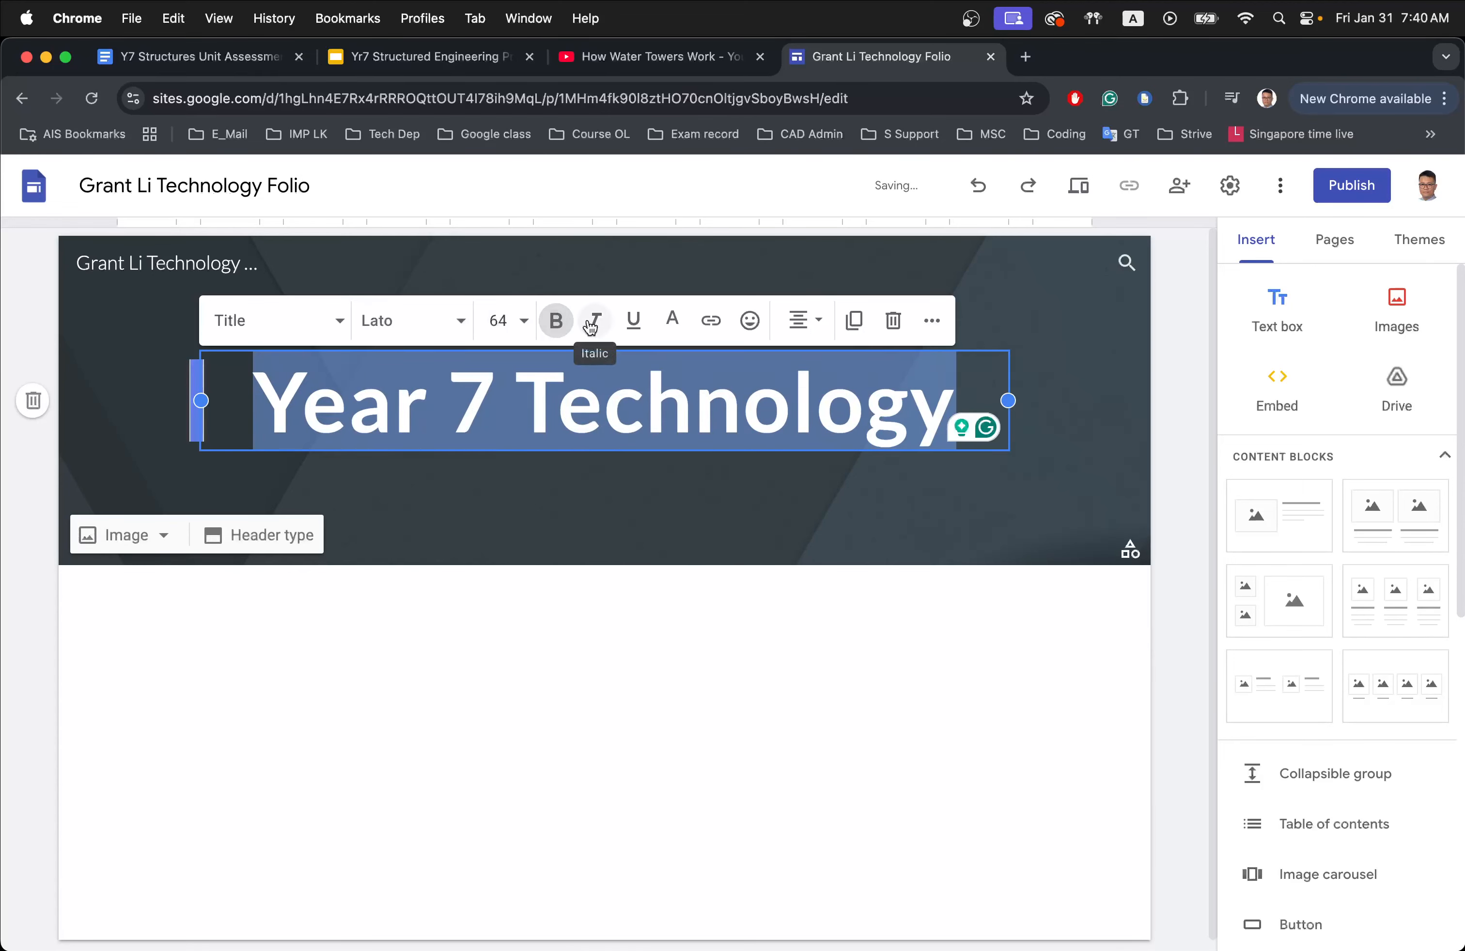
click(407, 326)
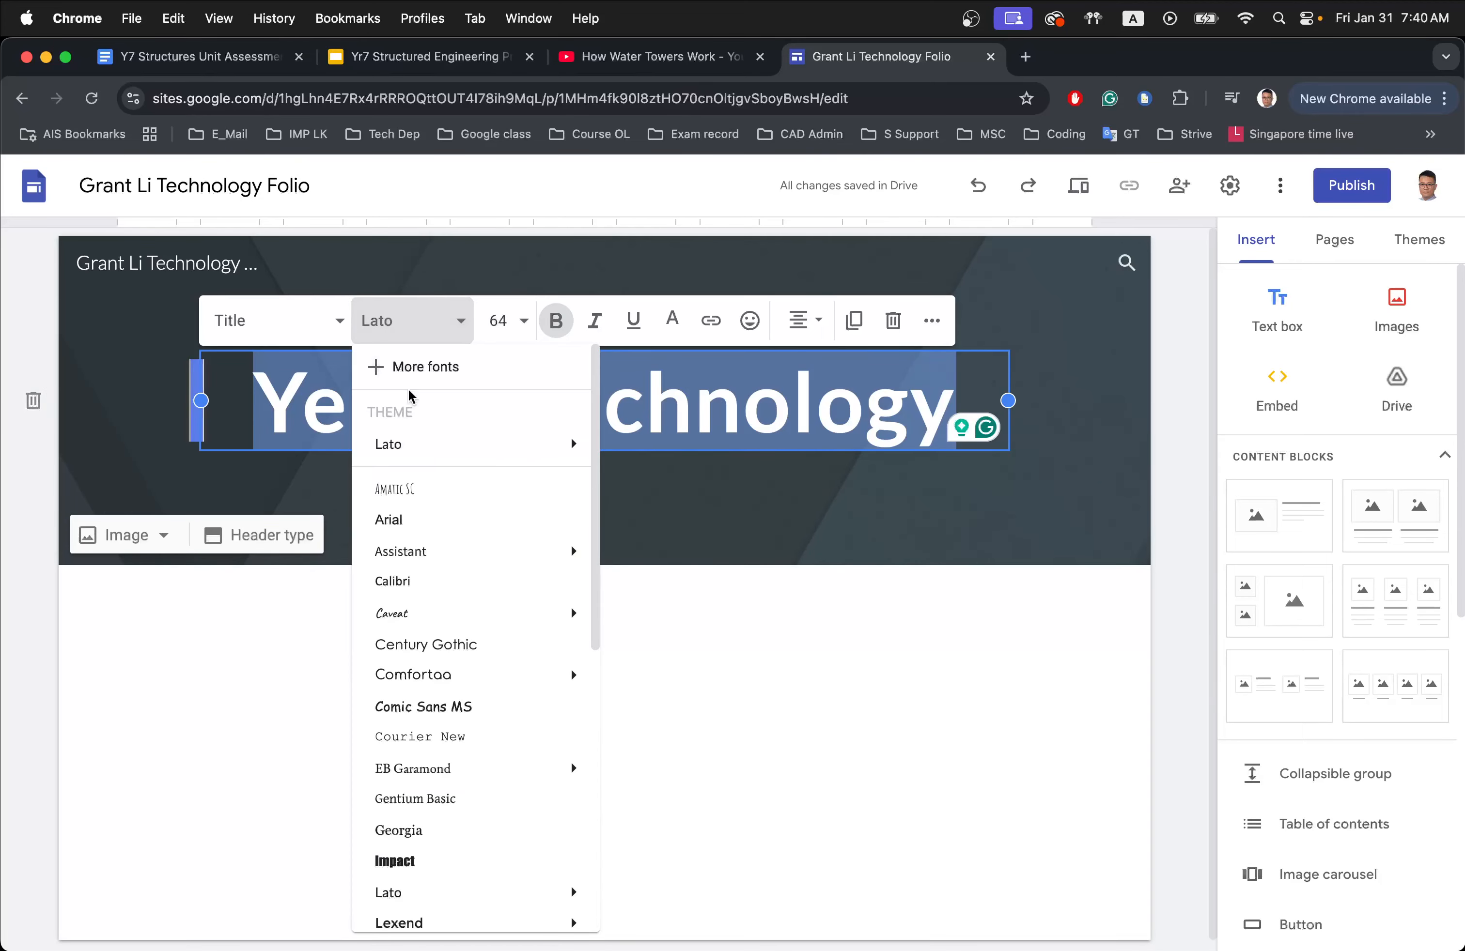
click(423, 591)
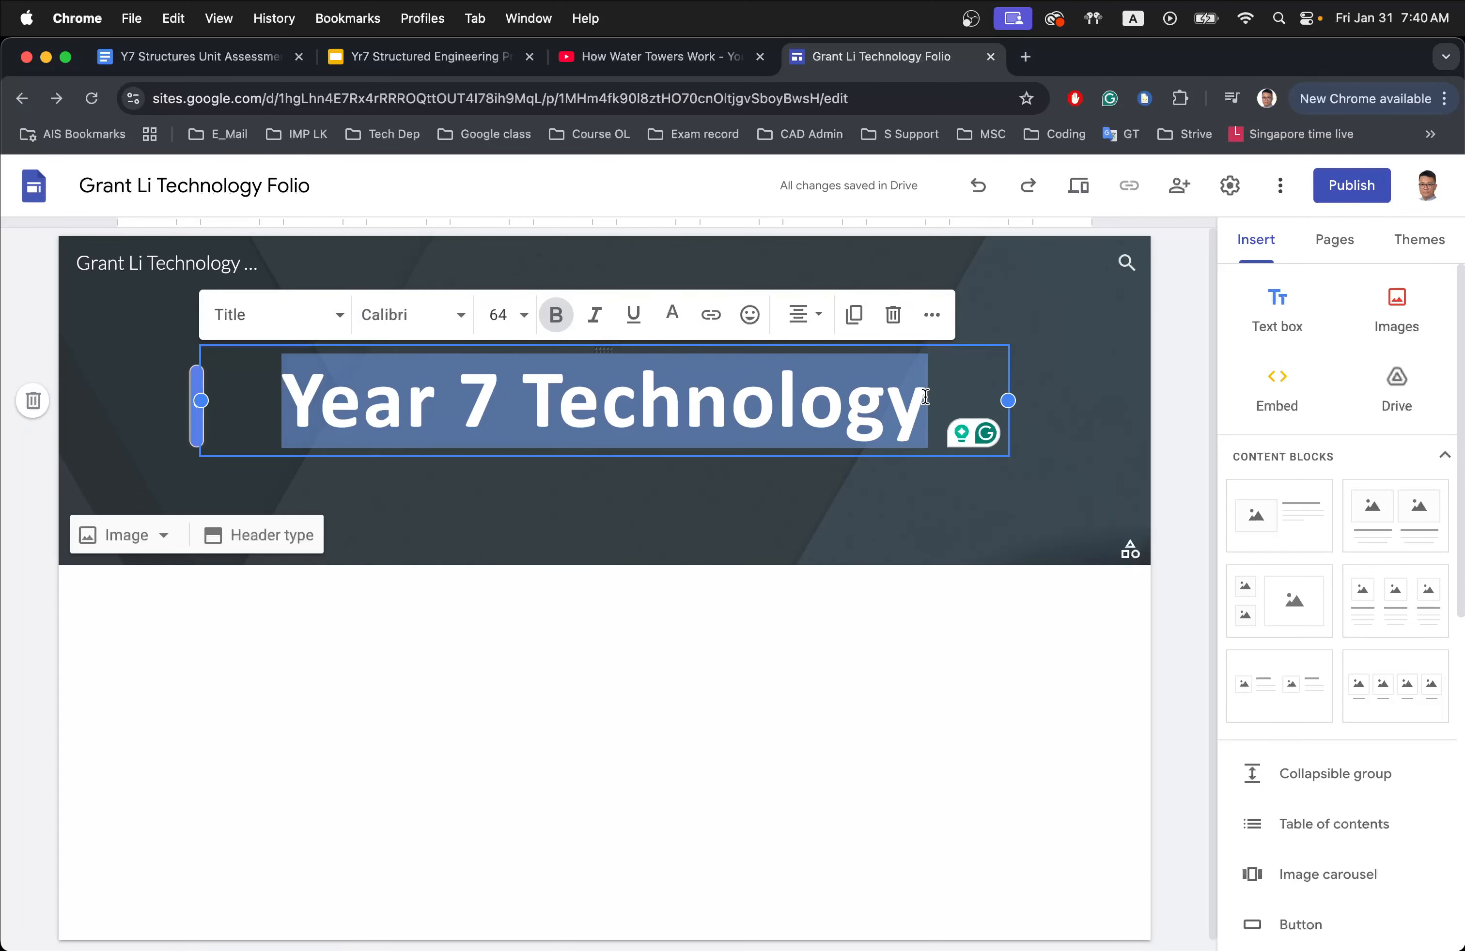
click(493, 672)
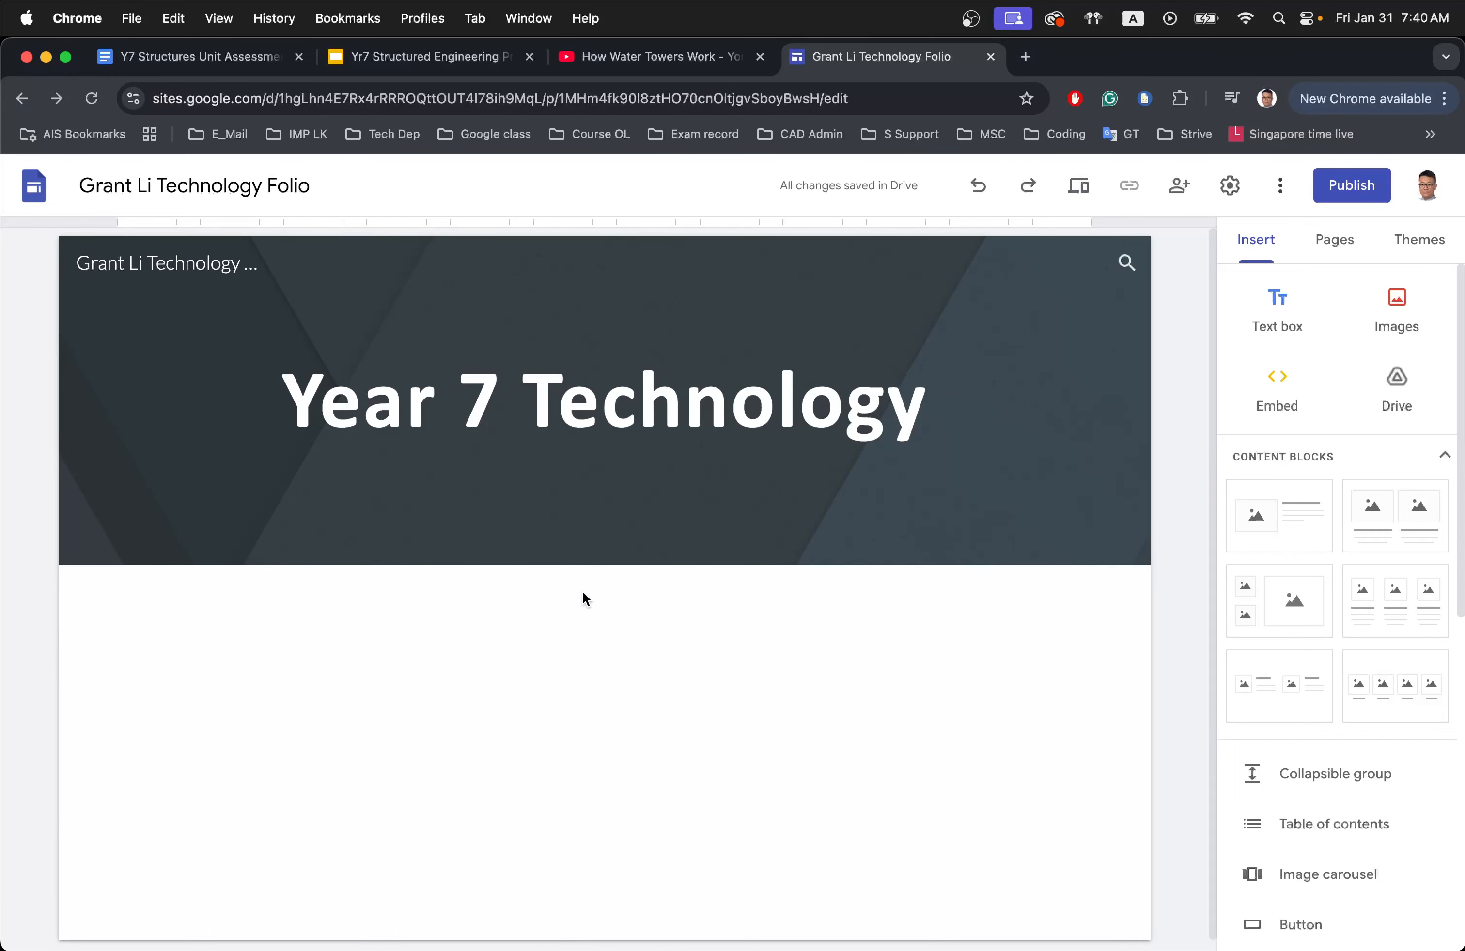
- Add a text box below the header banner reading "All about me"
double_click(579, 623)
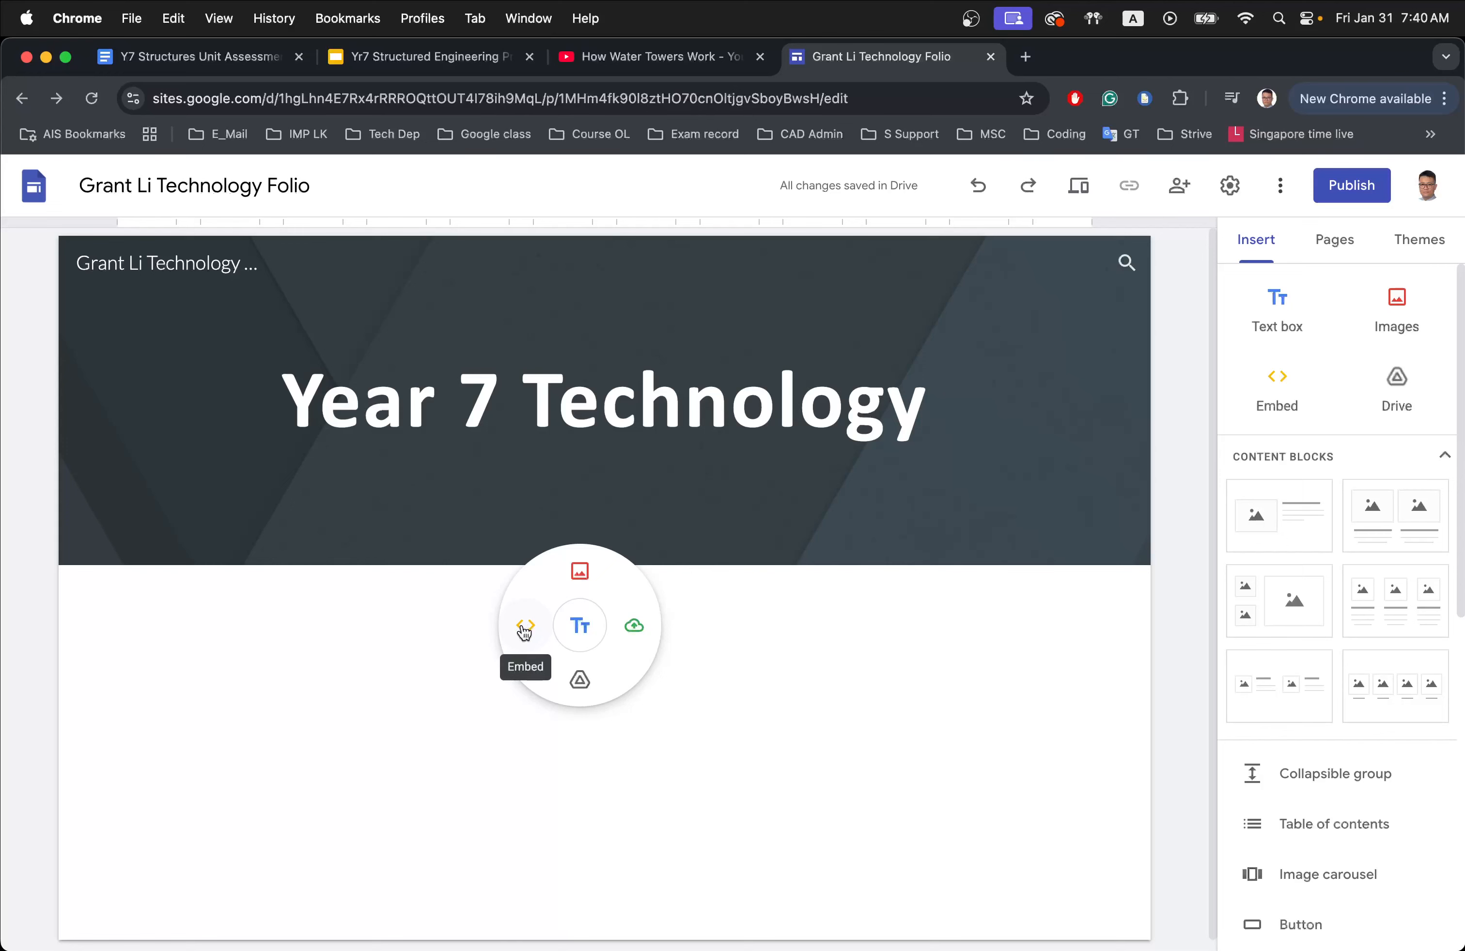
click(580, 626)
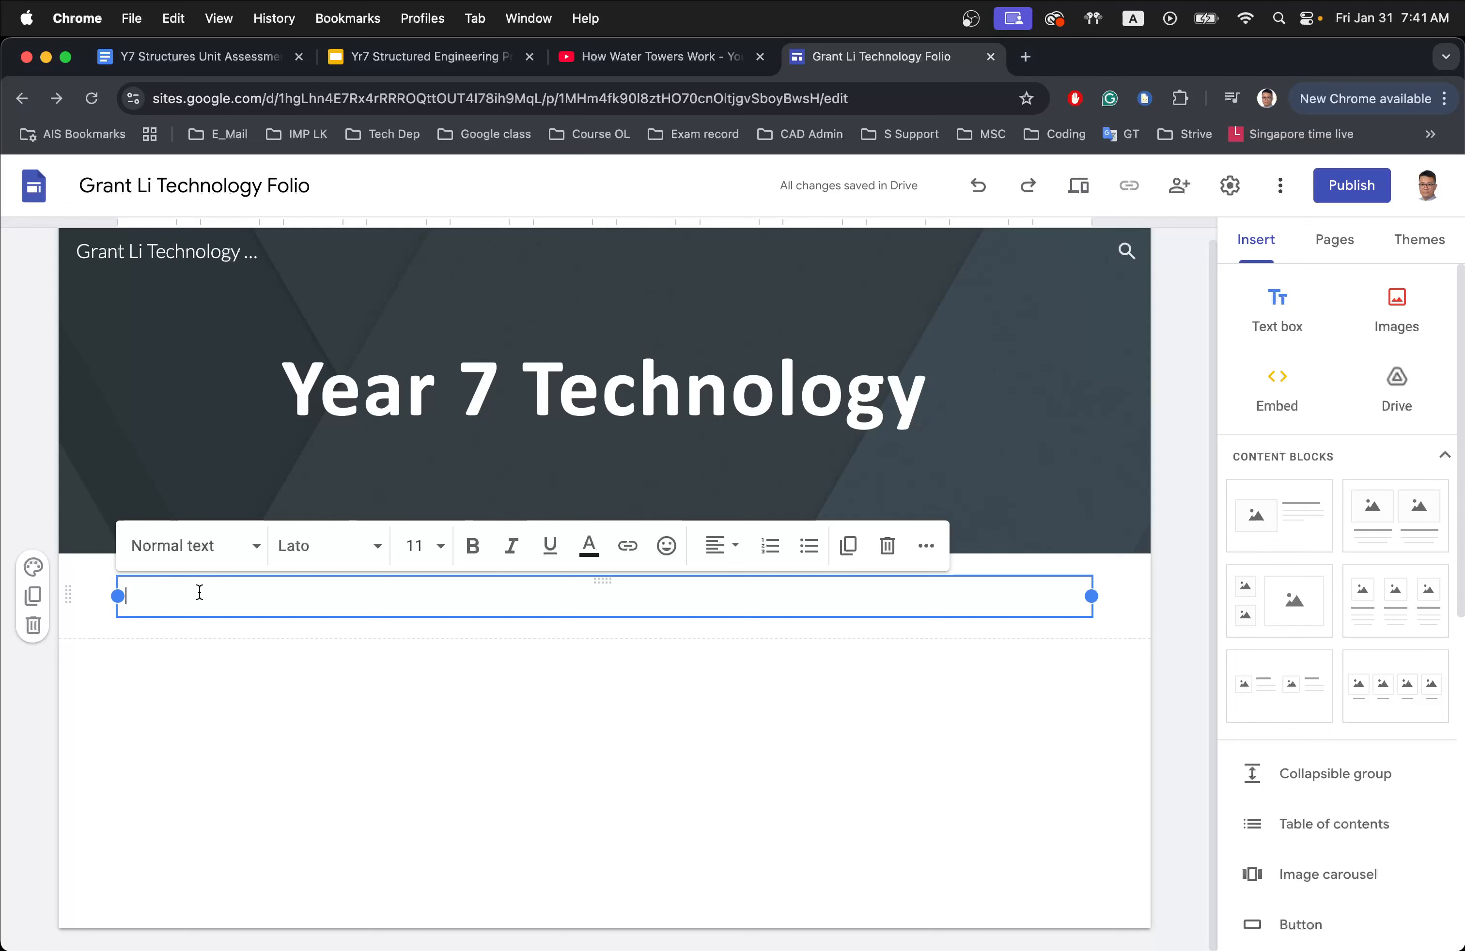
text(All about your)
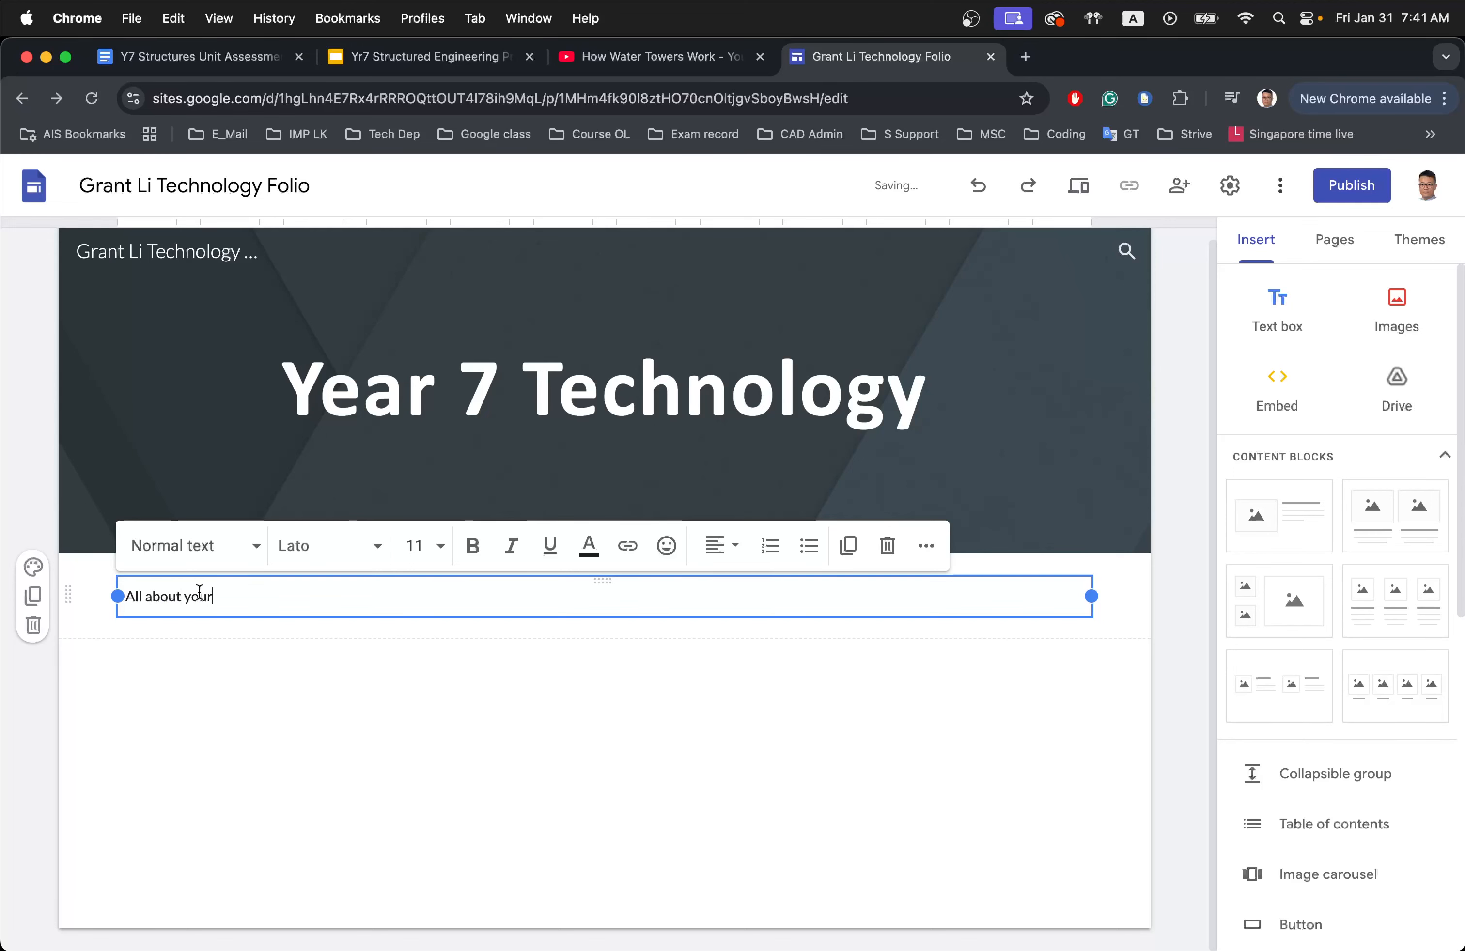
text(self)
key(BackSpace)
key(BackSpace)
key(BackSpace)
key(BackSpace)
key(BackSpace)
key(BackSpace)
key(BackSpace)
key(BackSpace)
text(me)
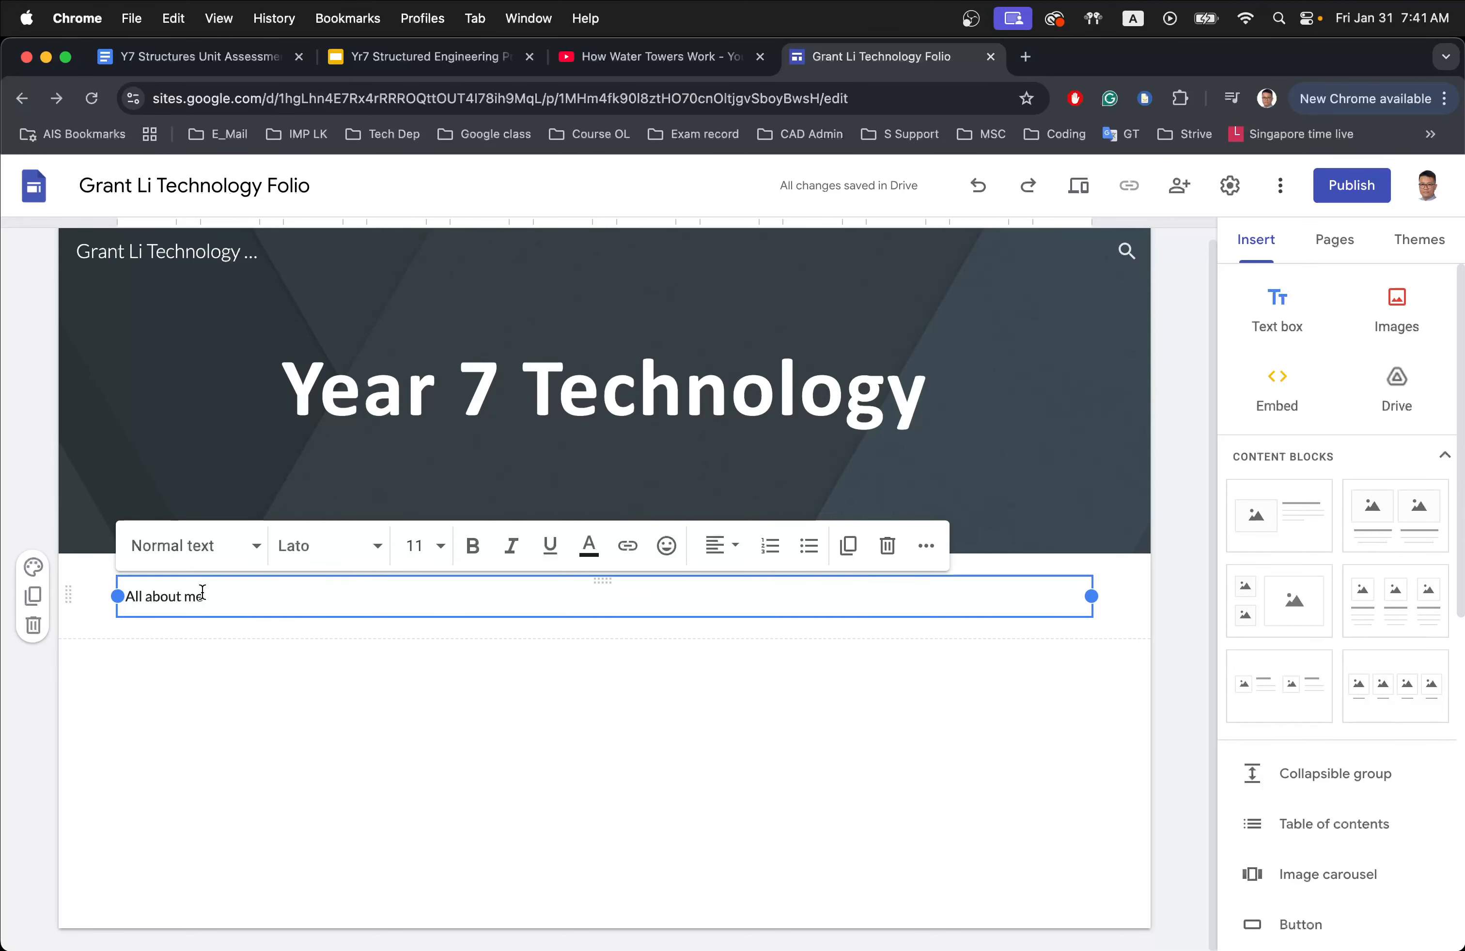
click(436, 713)
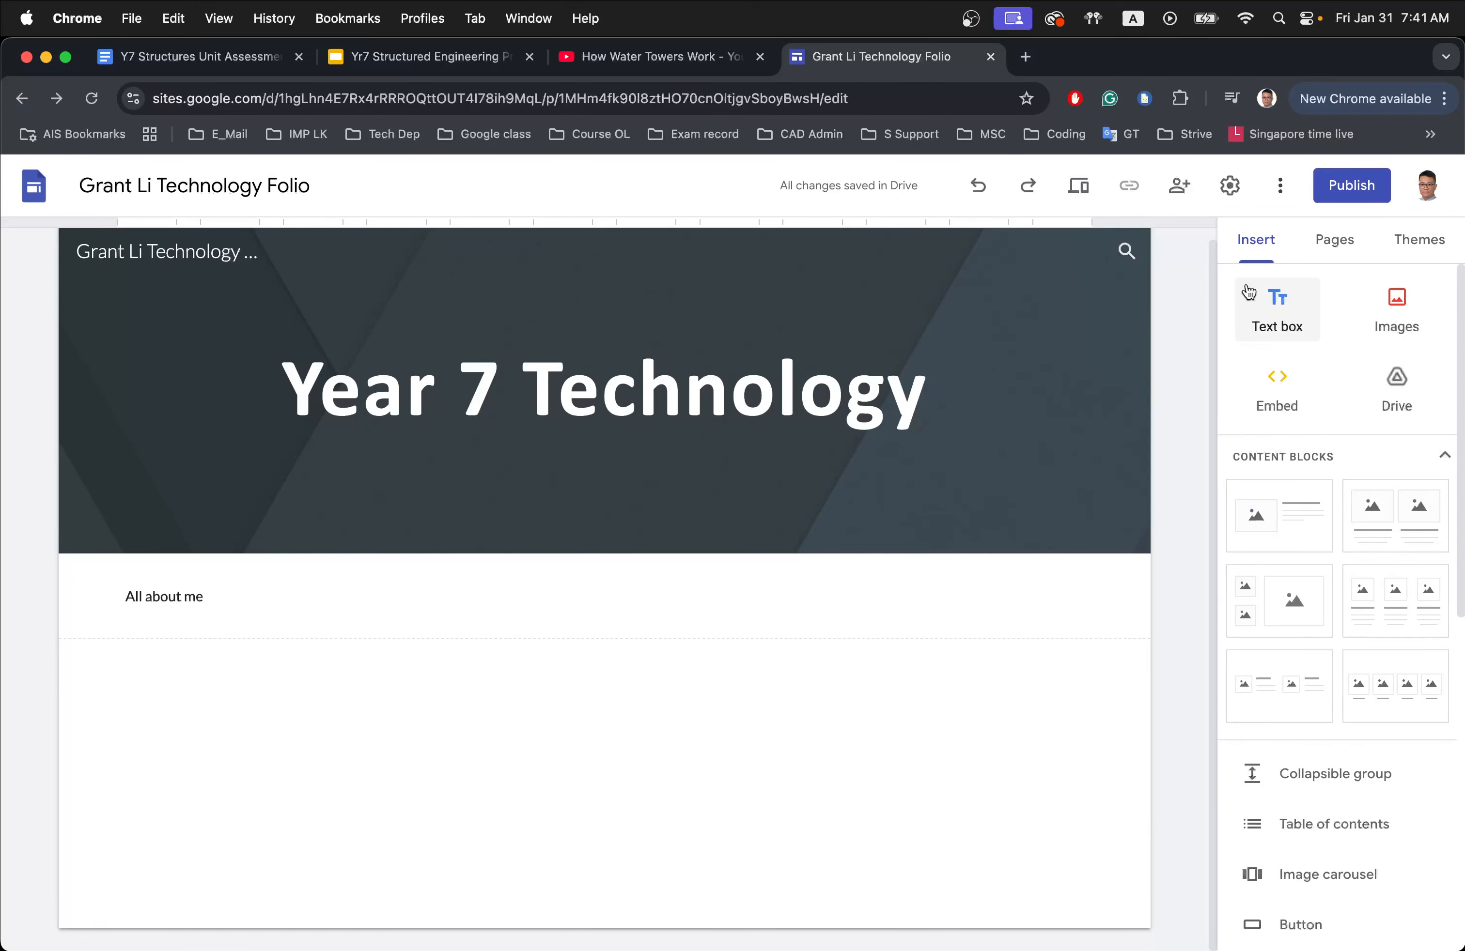
- Insert the content block with one image beside a heading and text below the "All about me" section
double_click(545, 733)
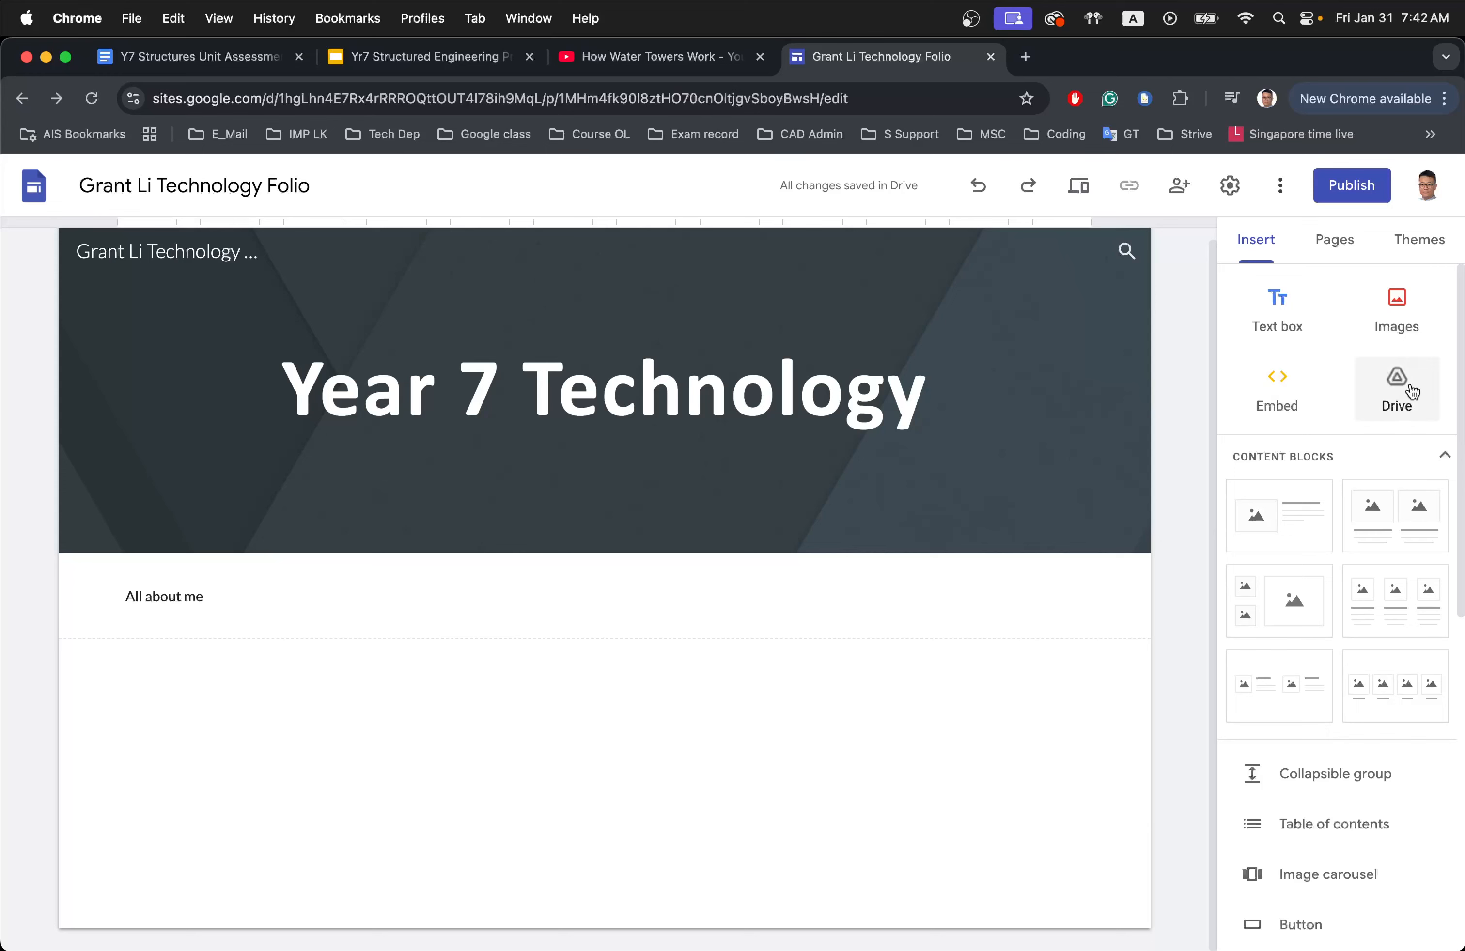
click(1285, 521)
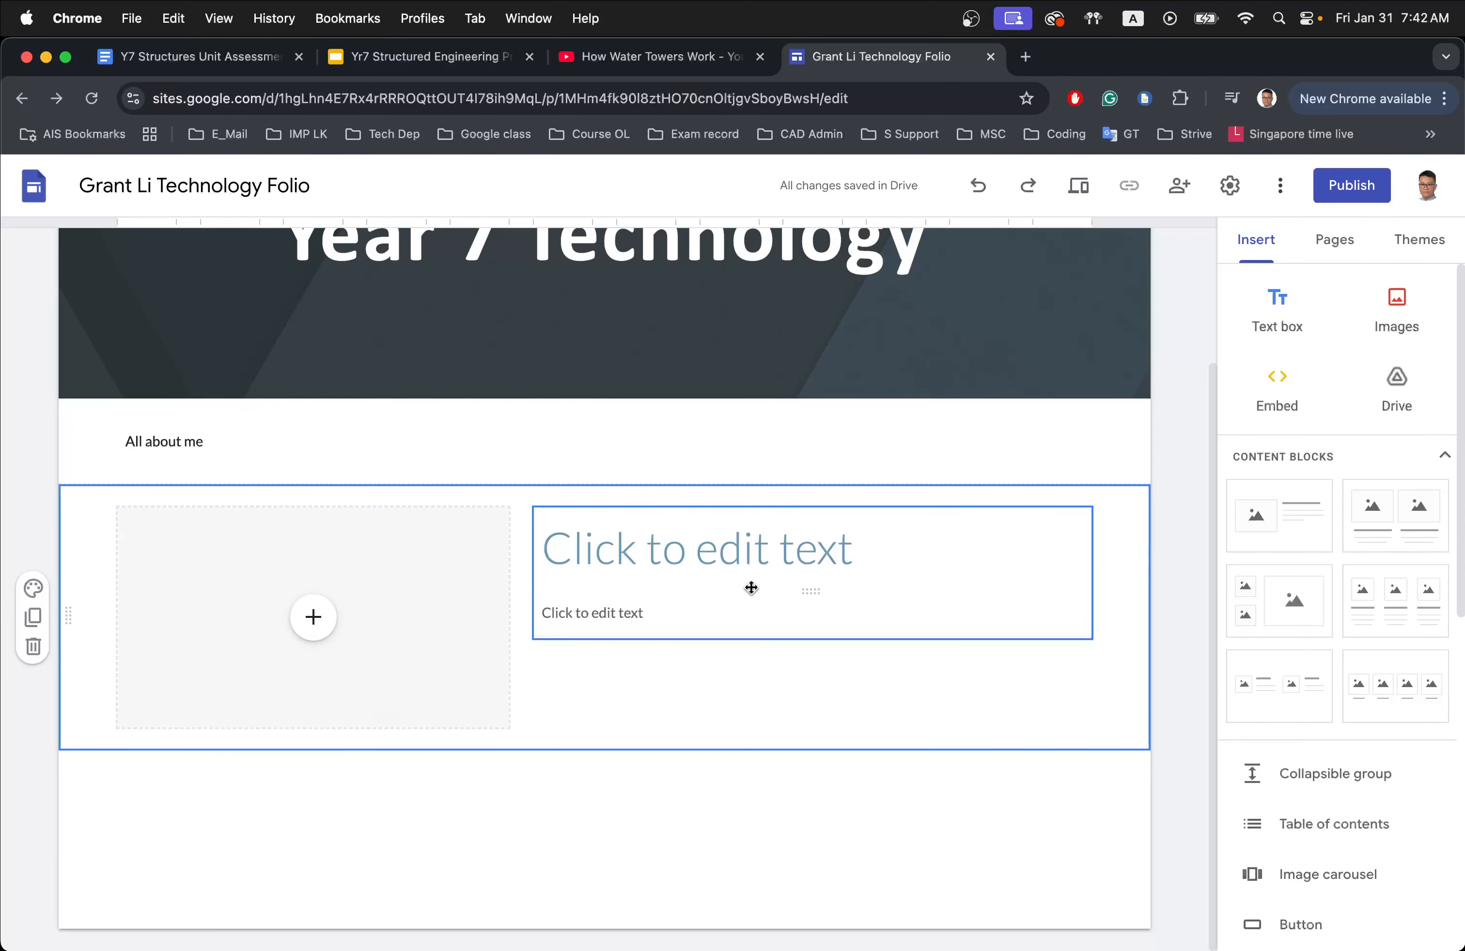
scroll(785, 599, up, 3)
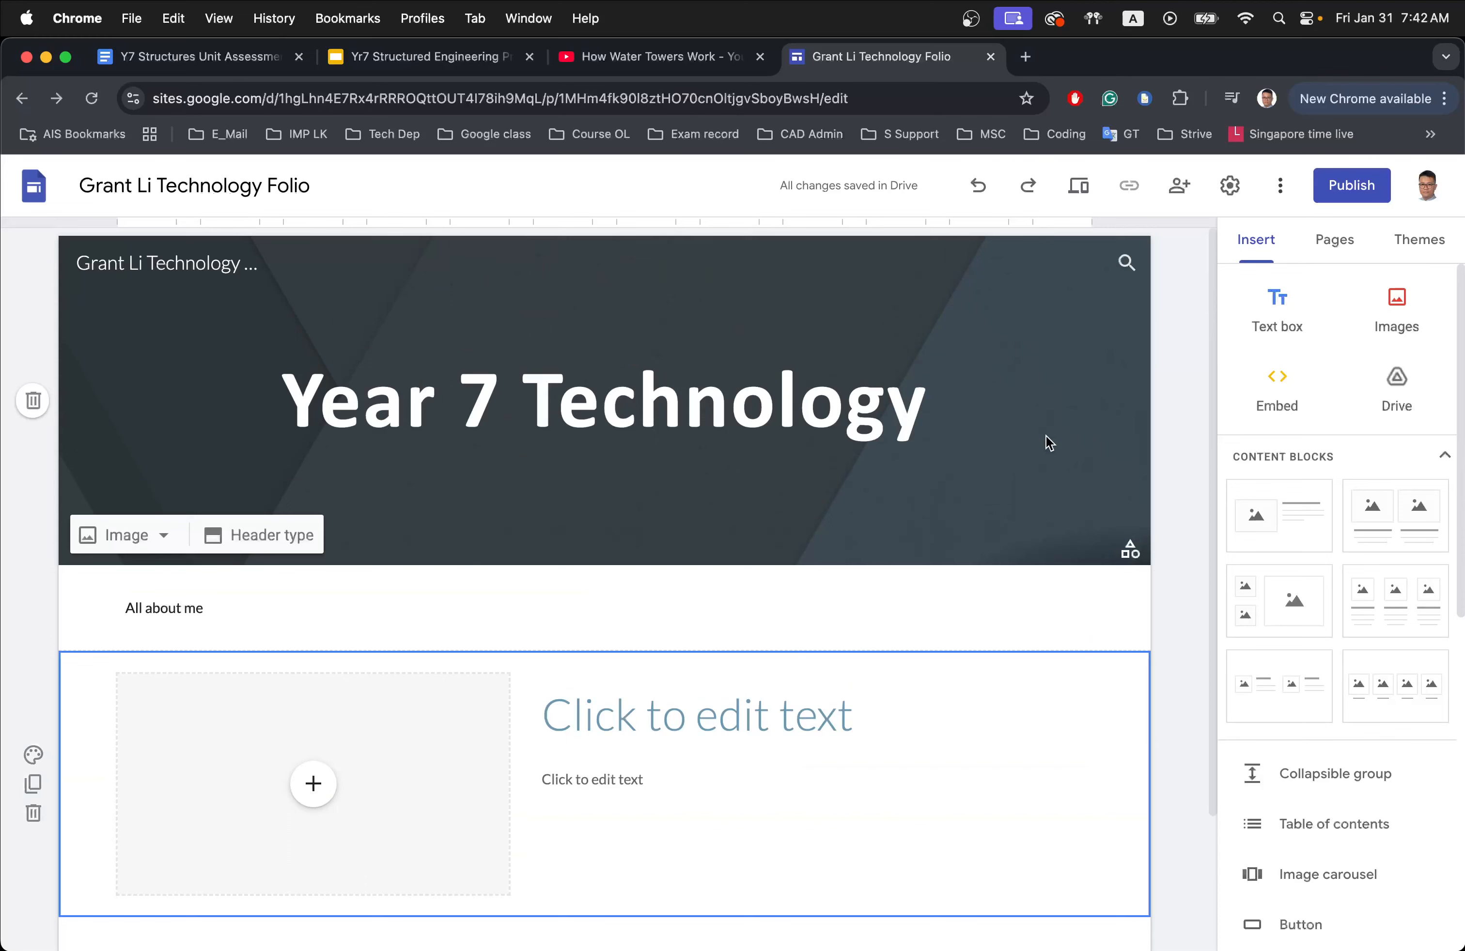
- Add a new page named "Water Tower" to the site
click(1337, 248)
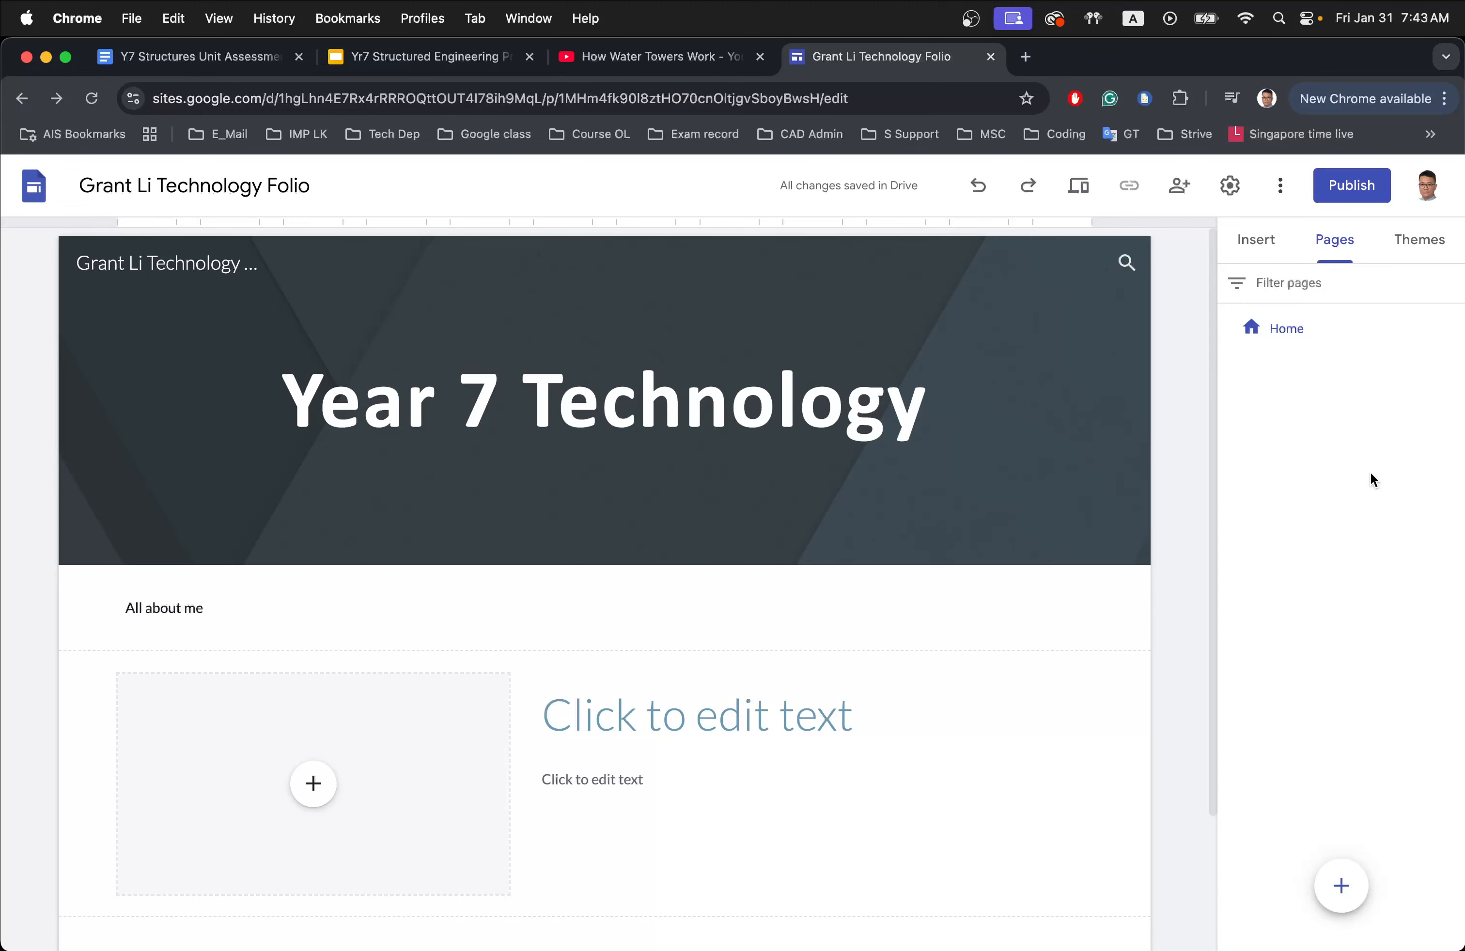
mouse_move(1342, 886)
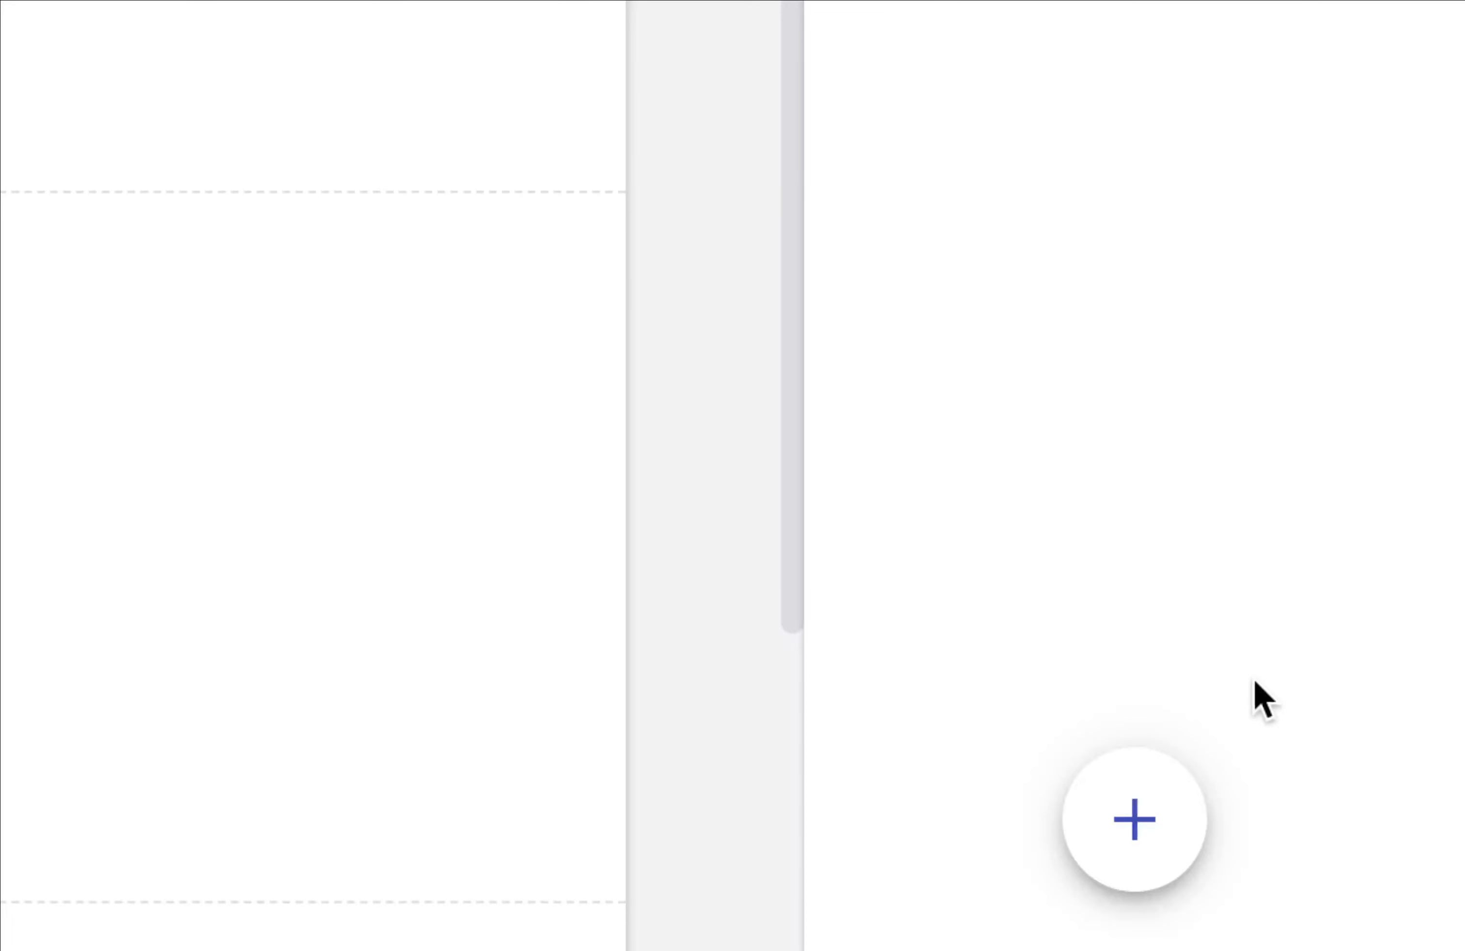
mouse_move(1138, 808)
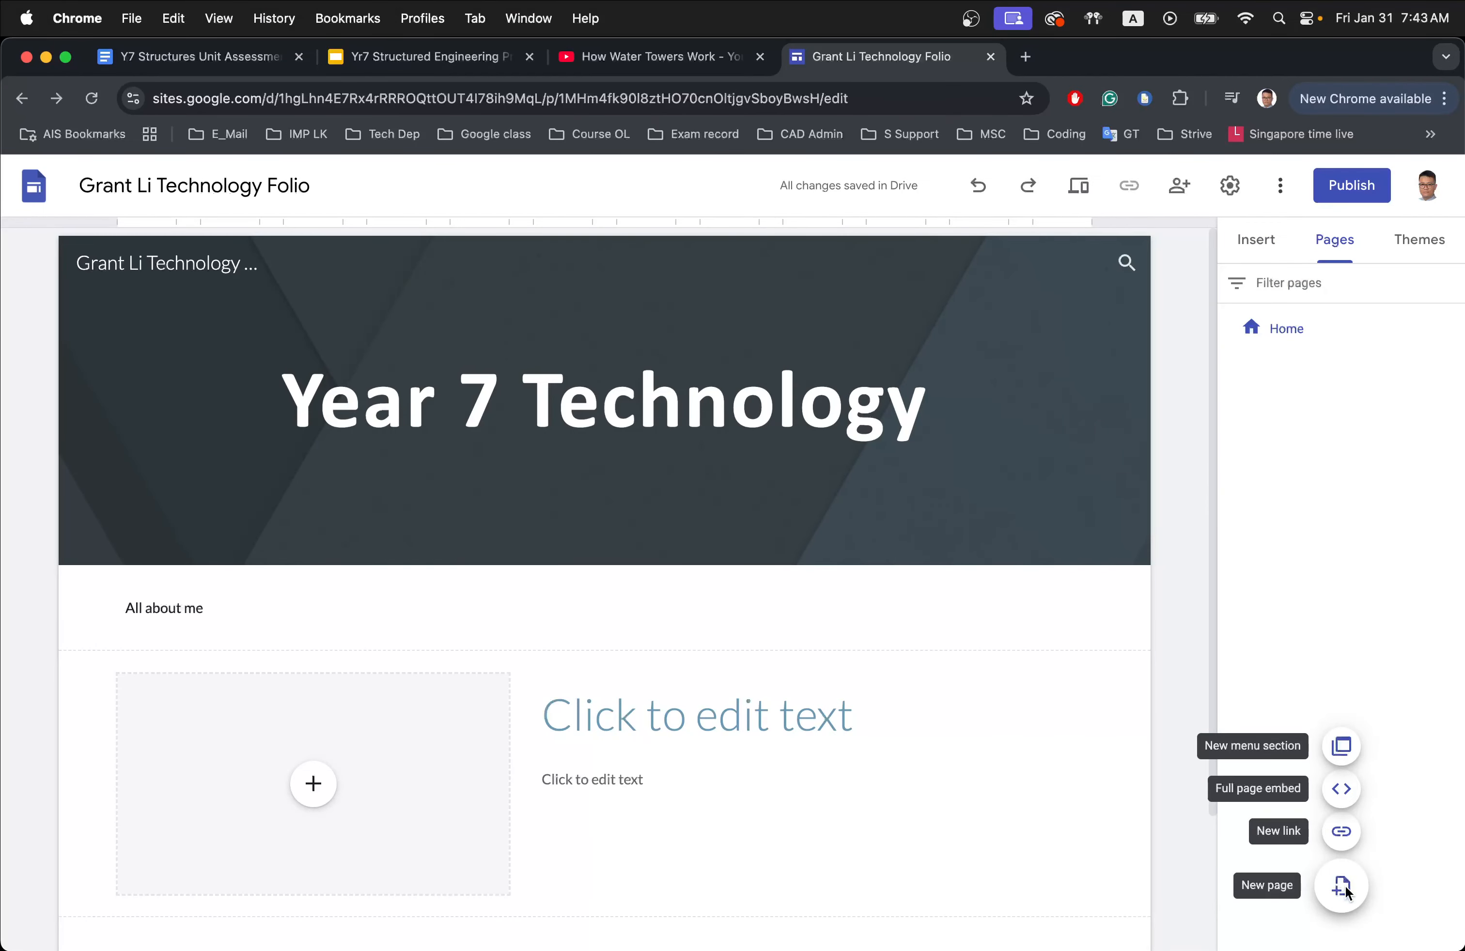
click(1137, 822)
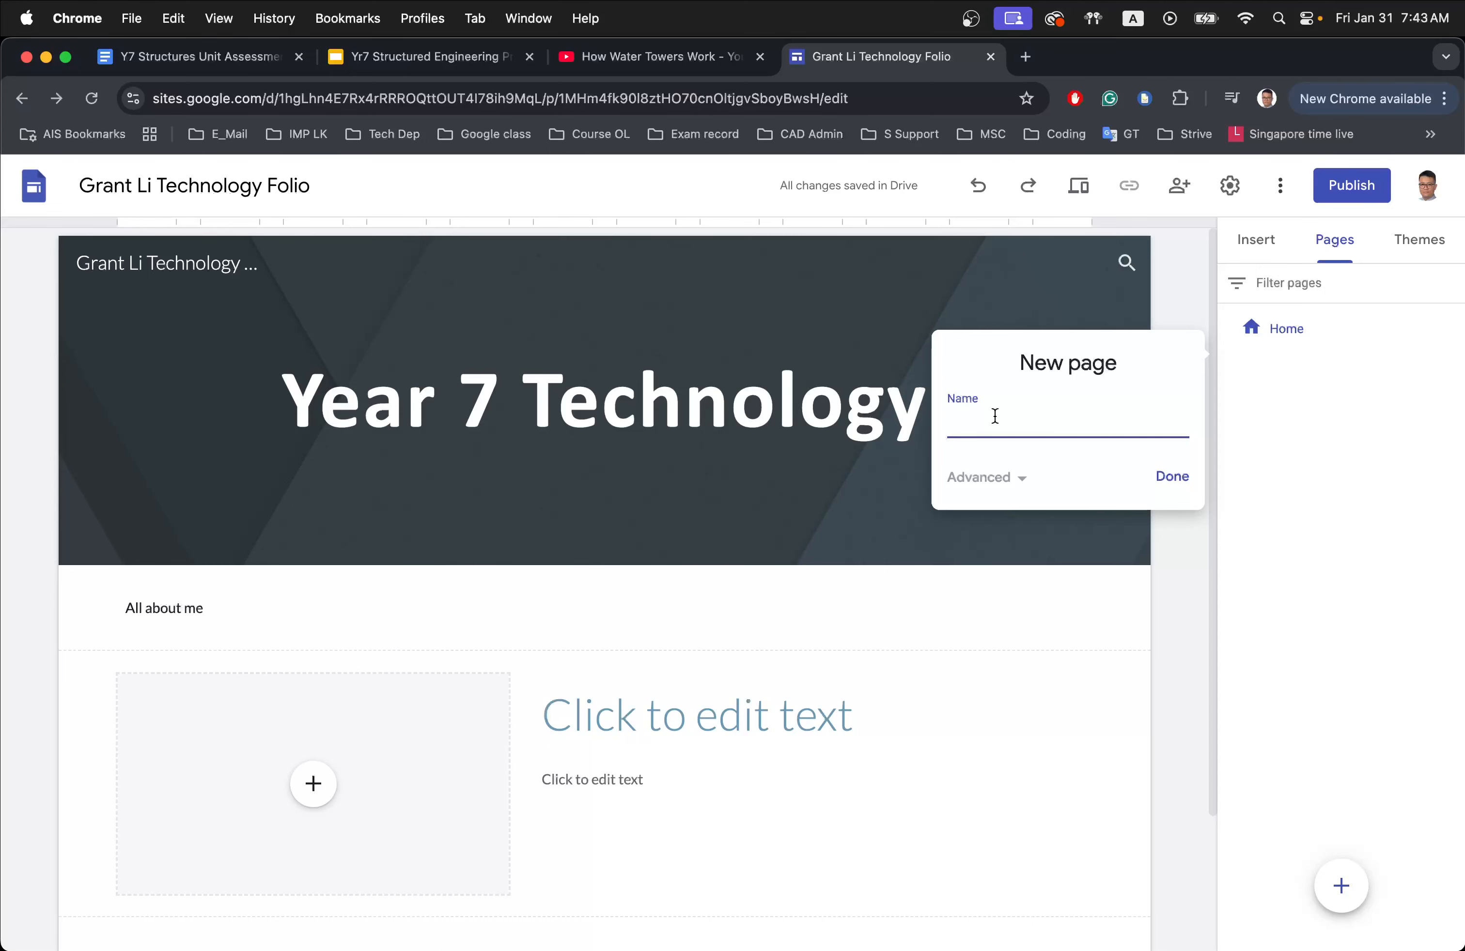
text(Water Tower)
click(1180, 480)
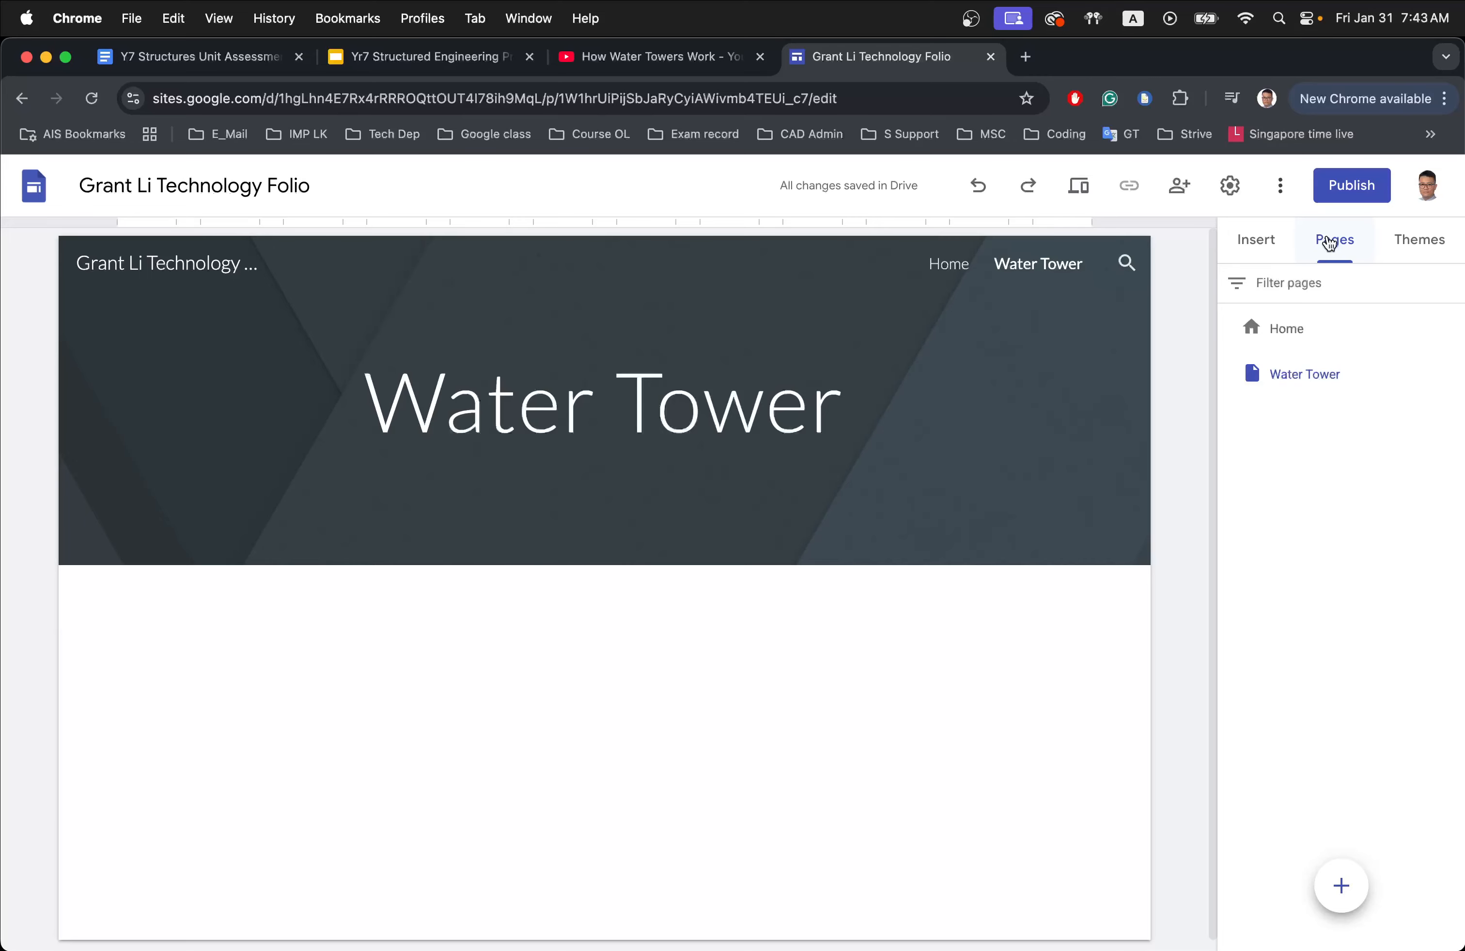
- Switch between the Home and Water Tower pages to check the site navigation, ending on the Water Tower page
click(1310, 330)
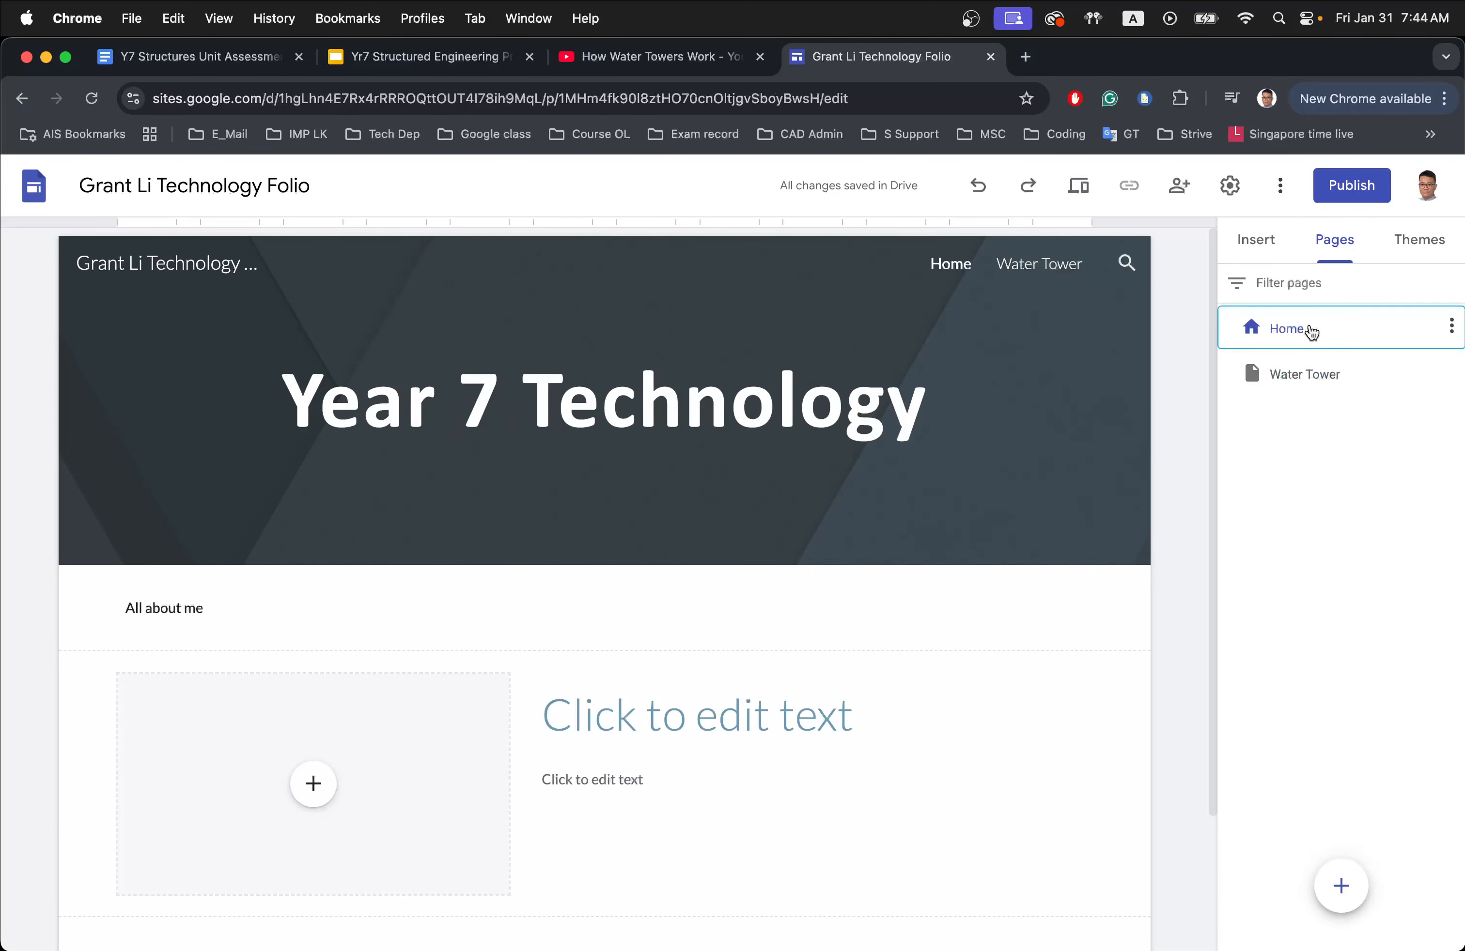
click(1305, 386)
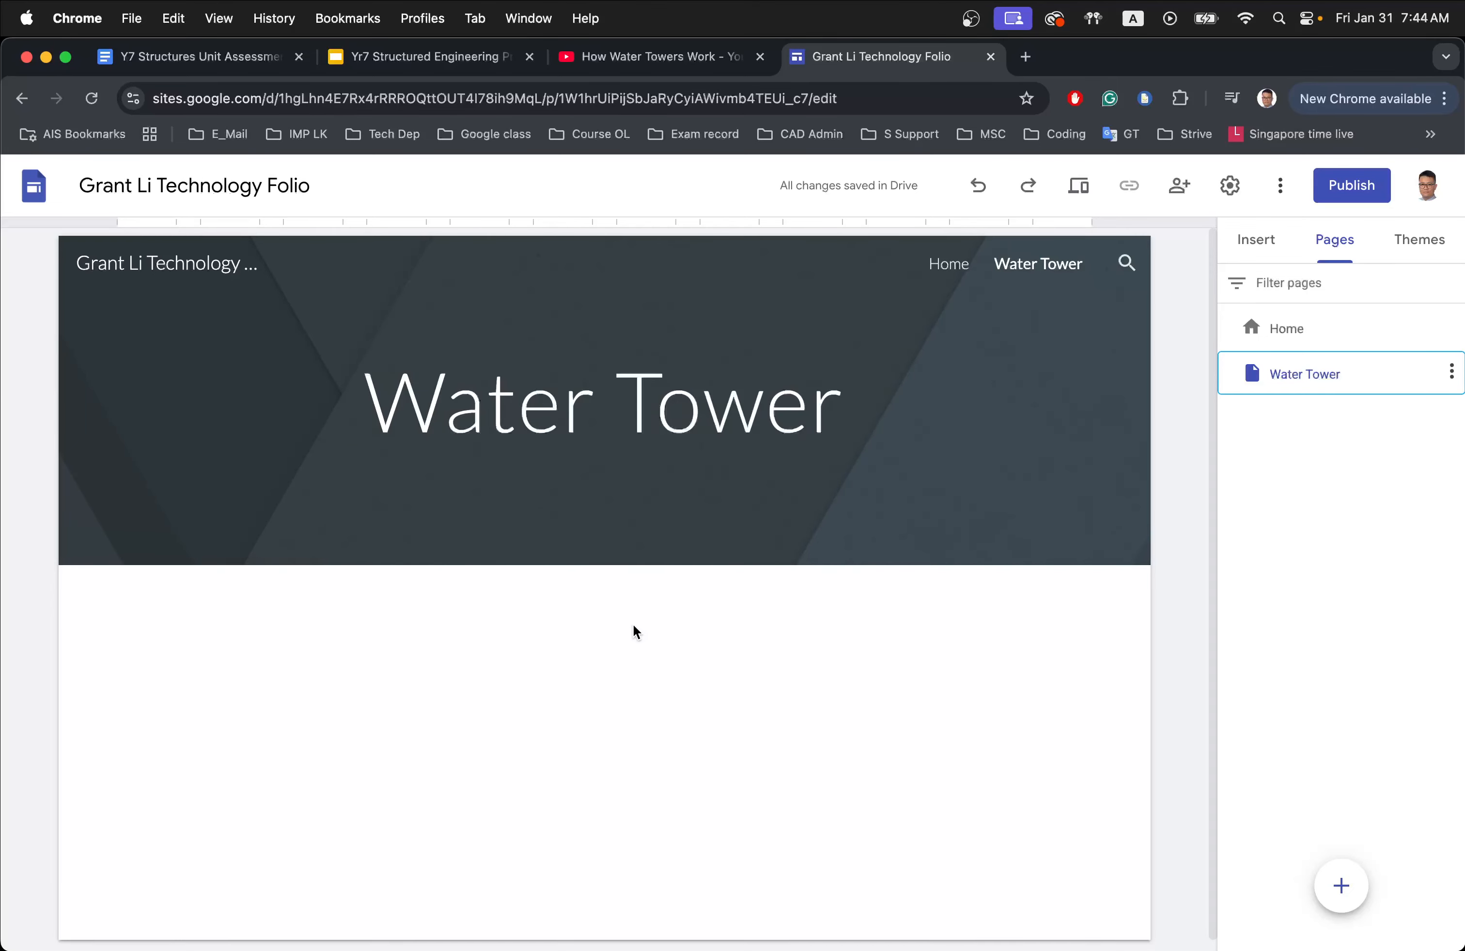
click(942, 264)
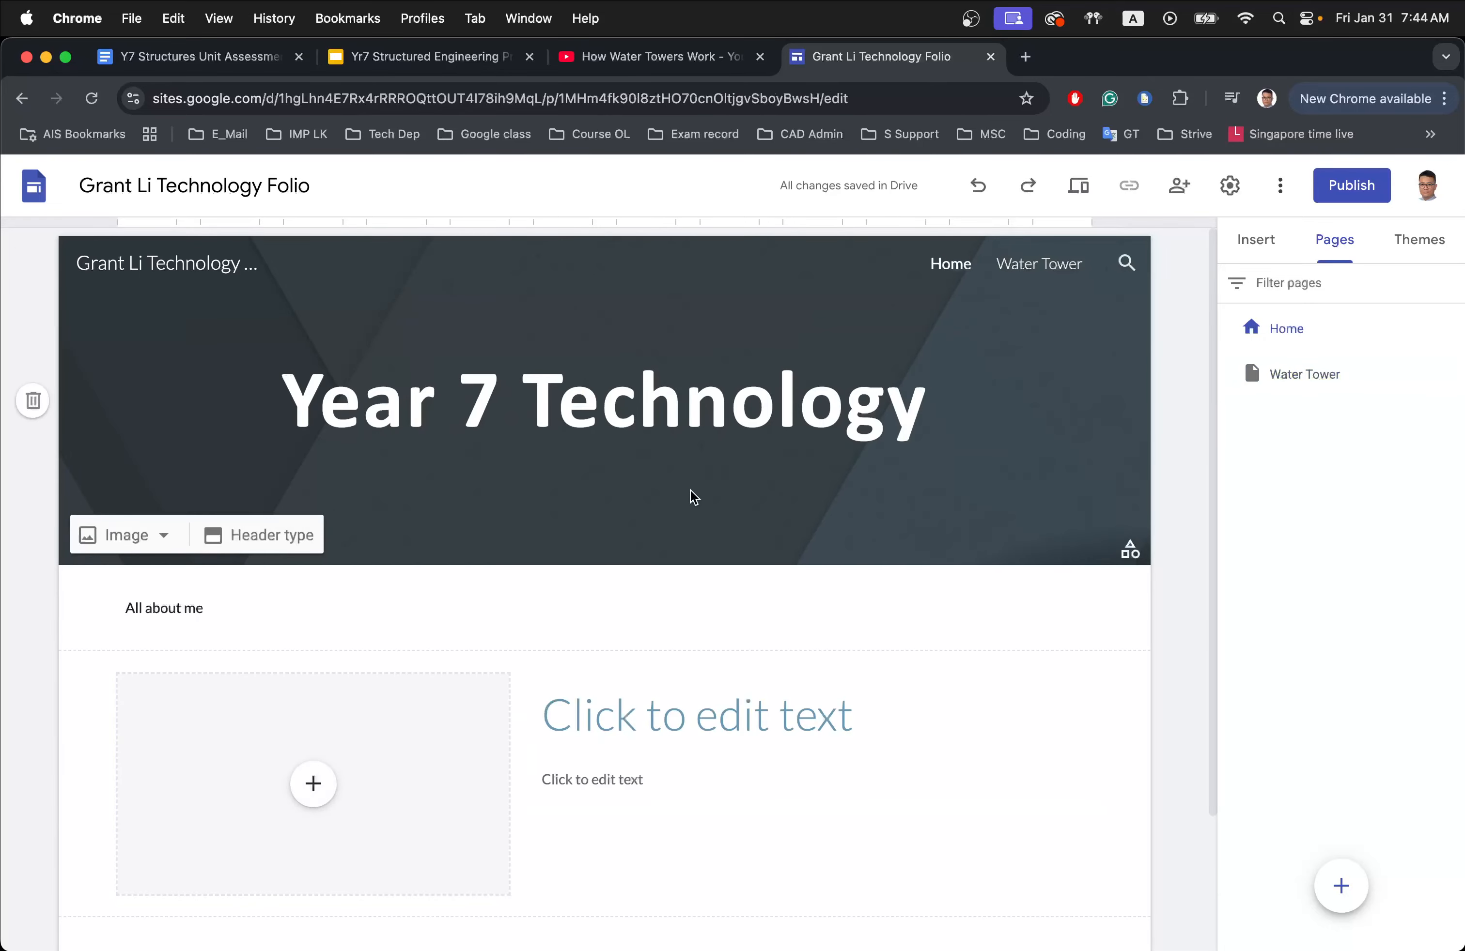
click(1039, 266)
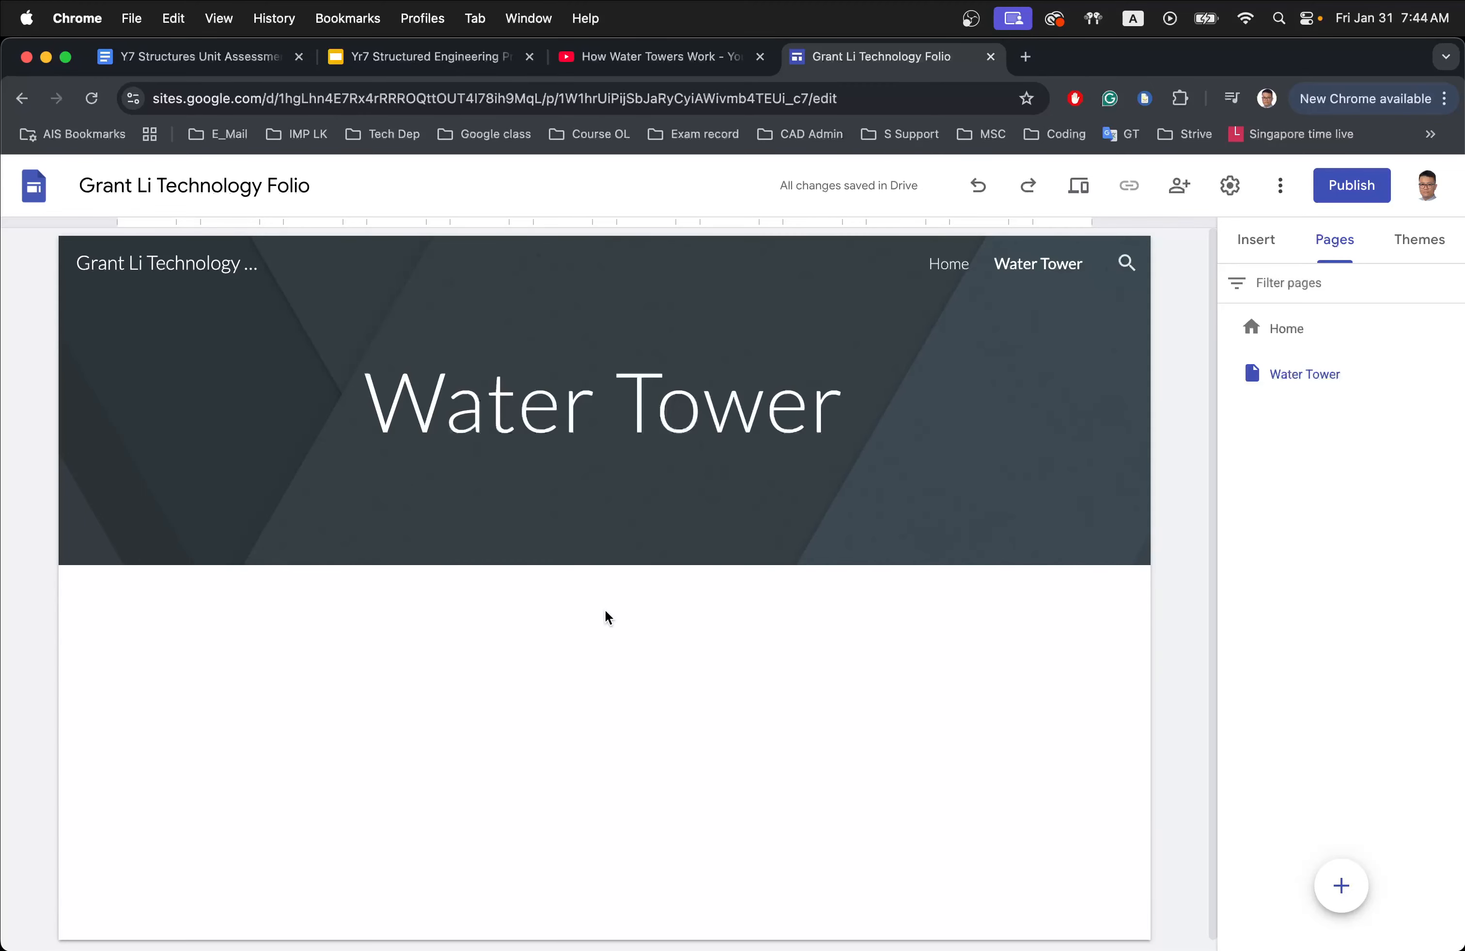
double_click(518, 641)
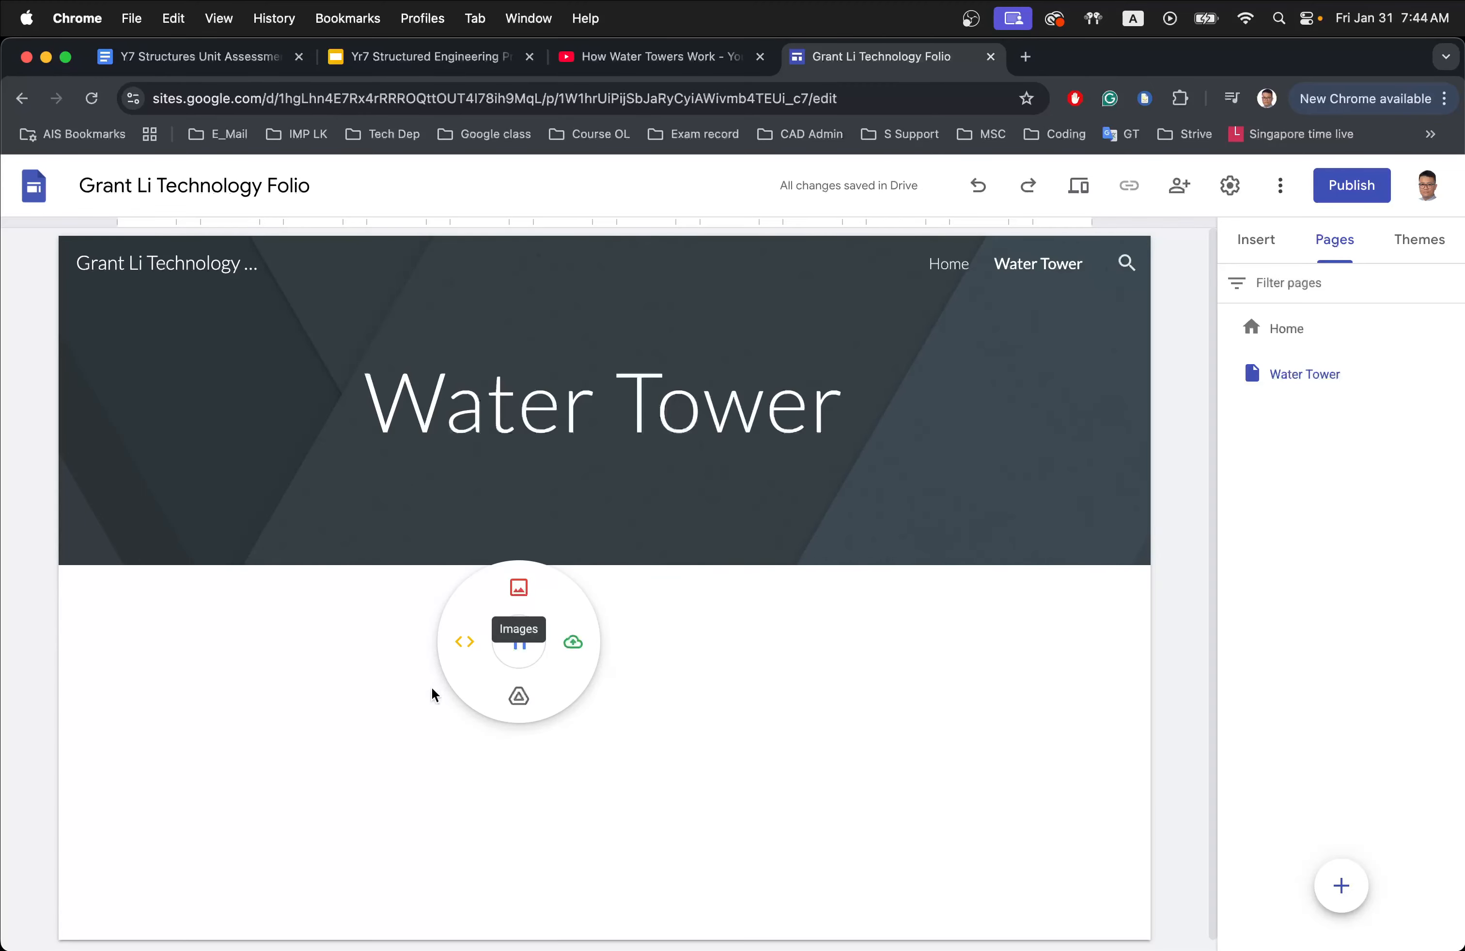
click(658, 637)
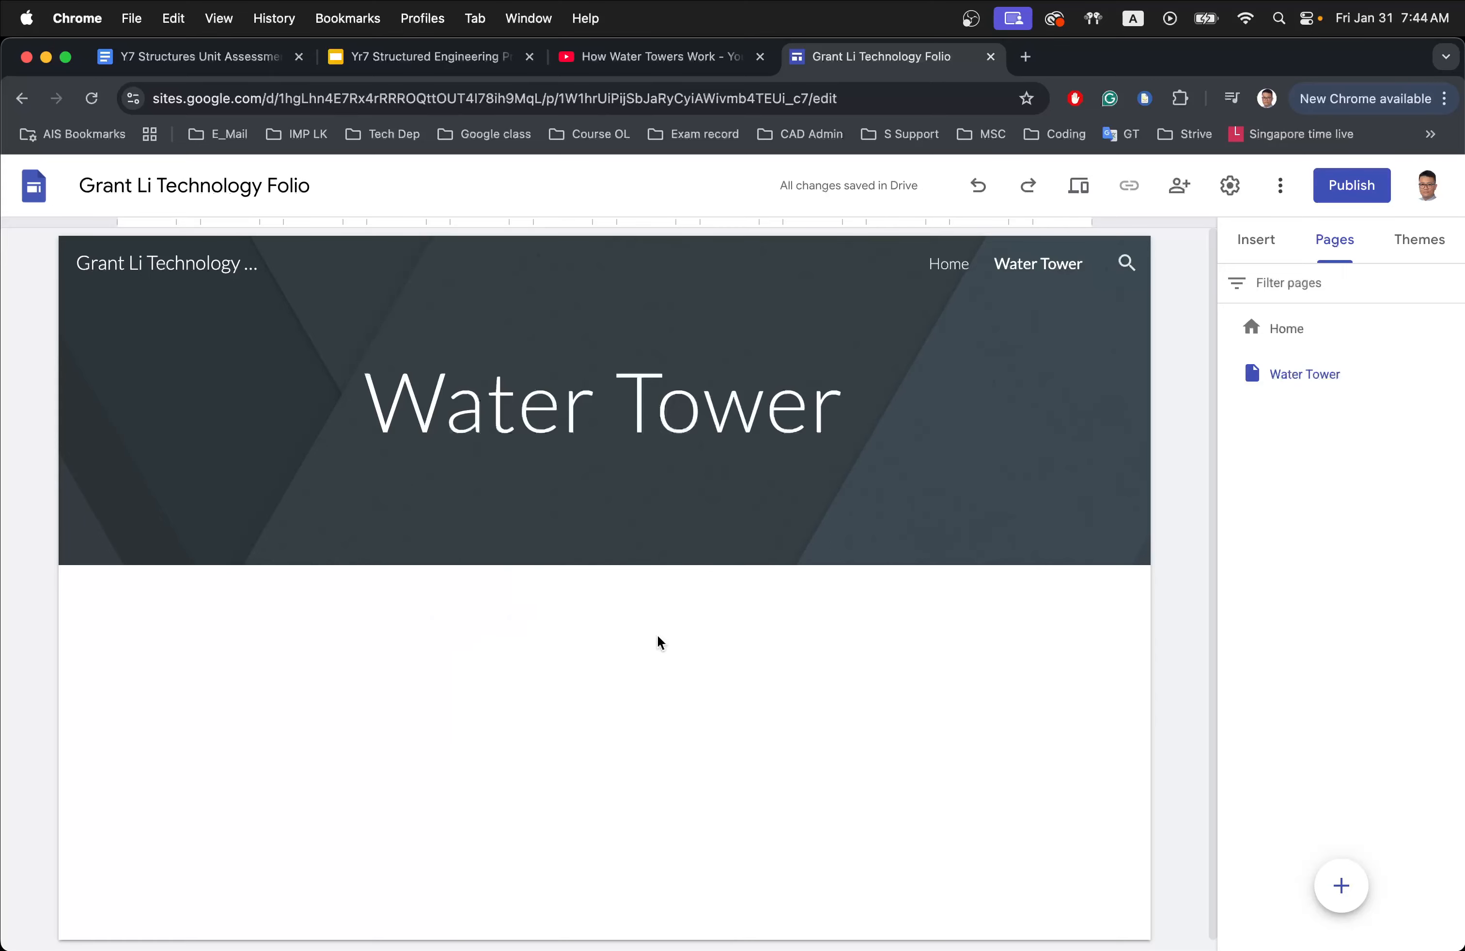
- Apply the Vision theme to the site
click(1270, 247)
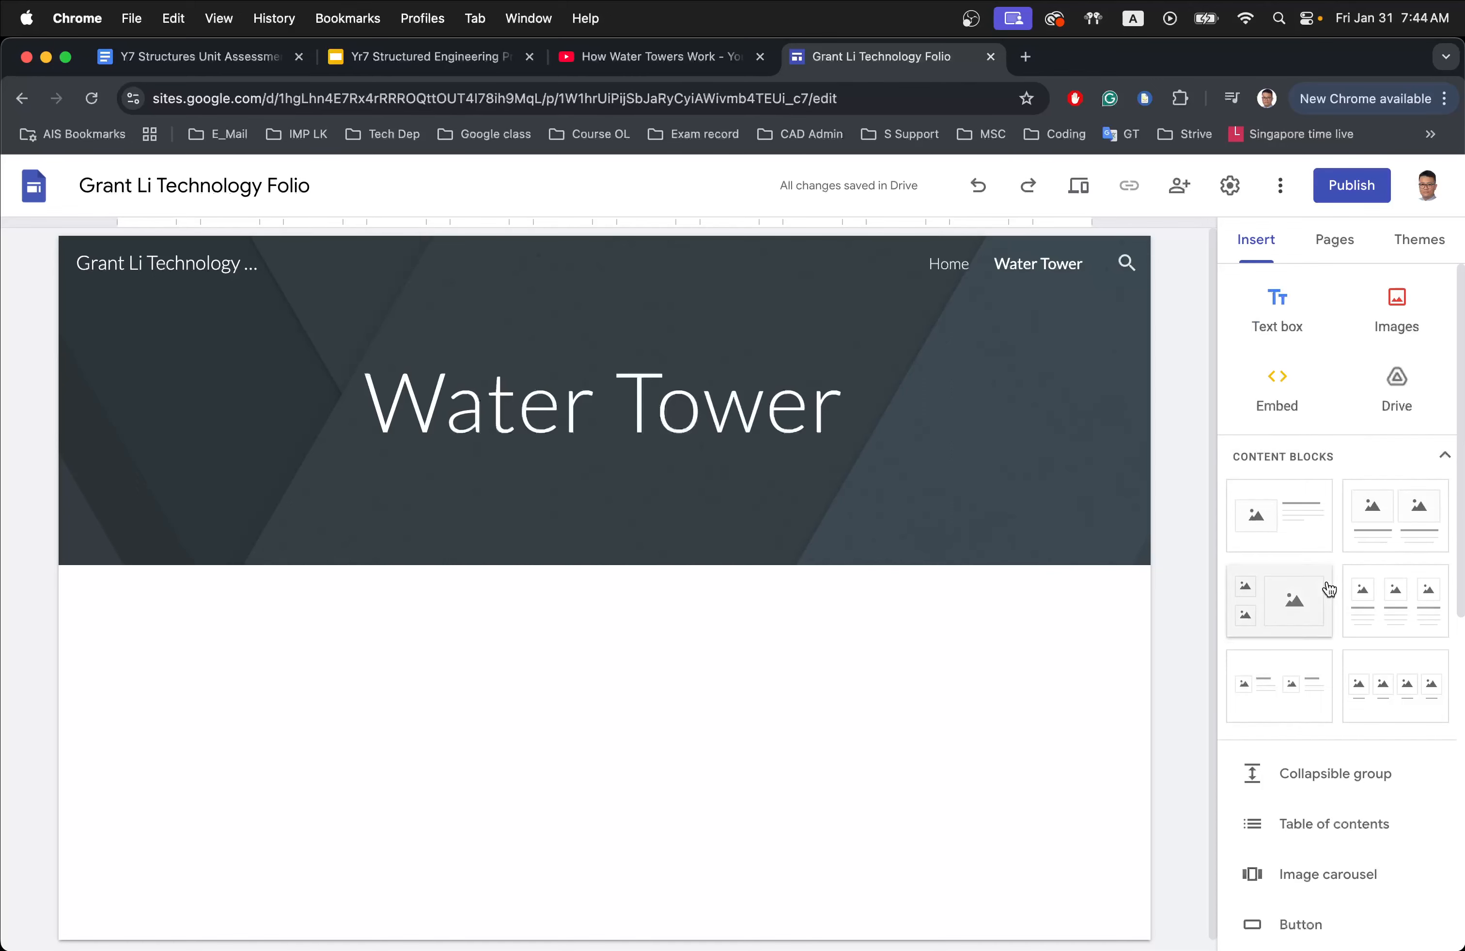
click(1429, 250)
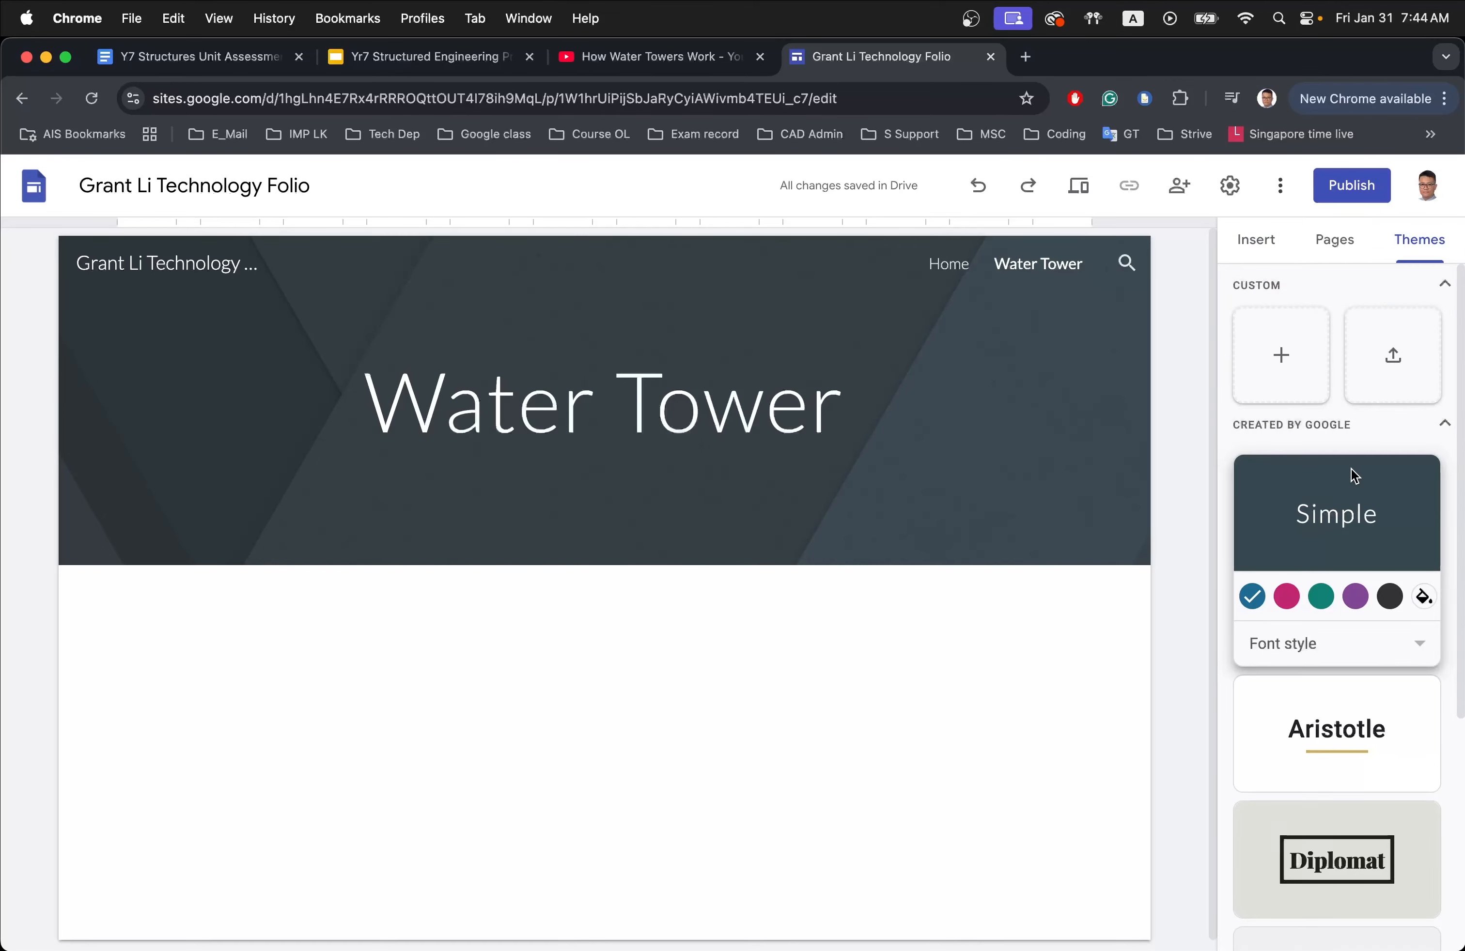
scroll(1364, 519, down, 2)
scroll(1363, 522, down, 5)
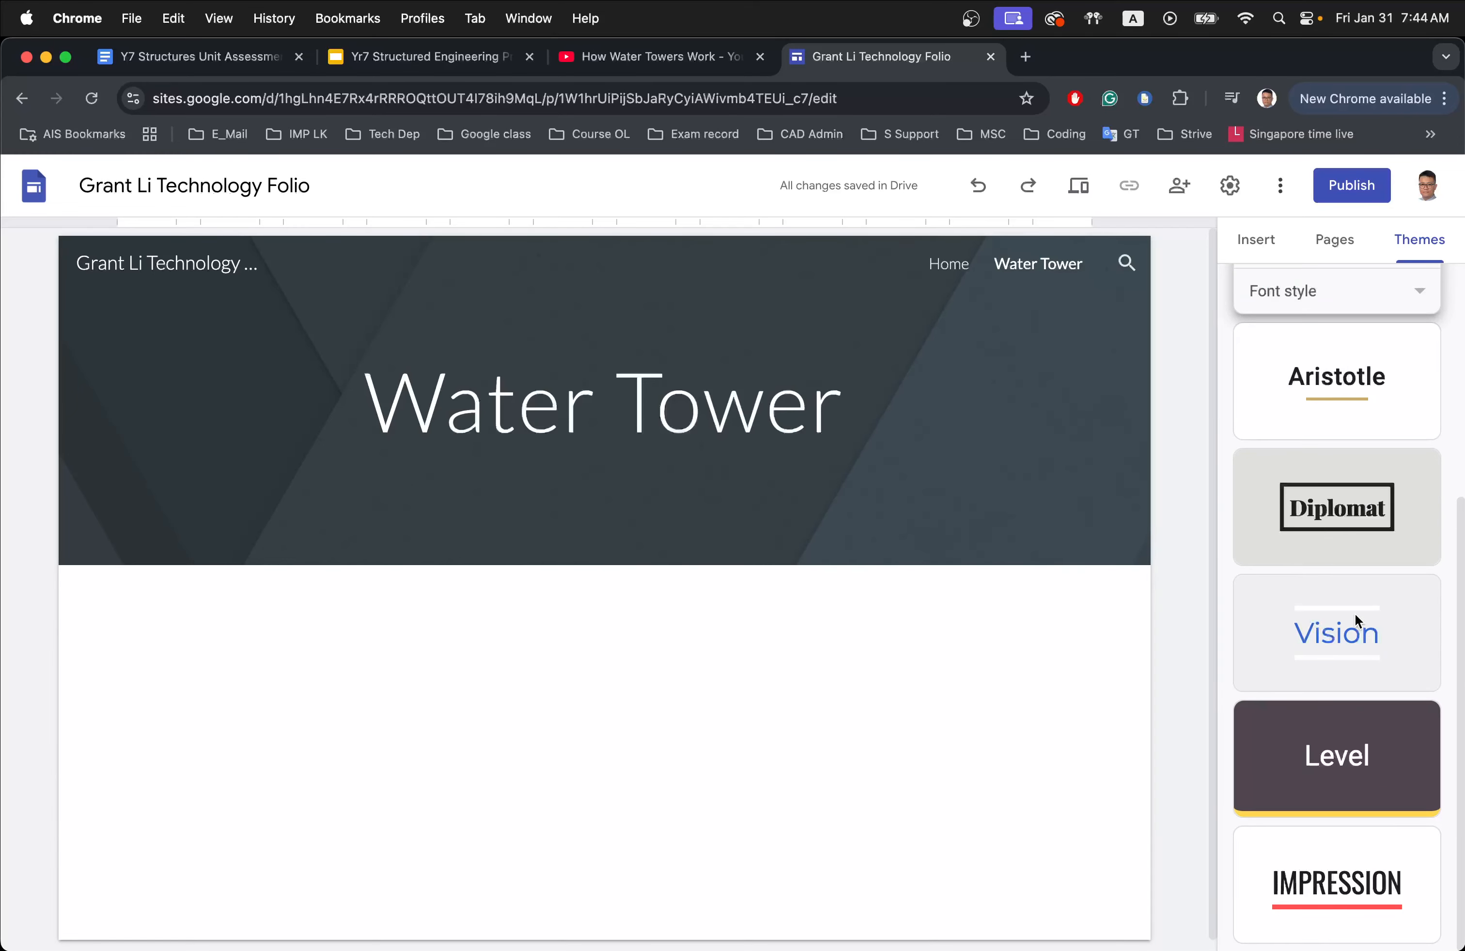
click(1326, 635)
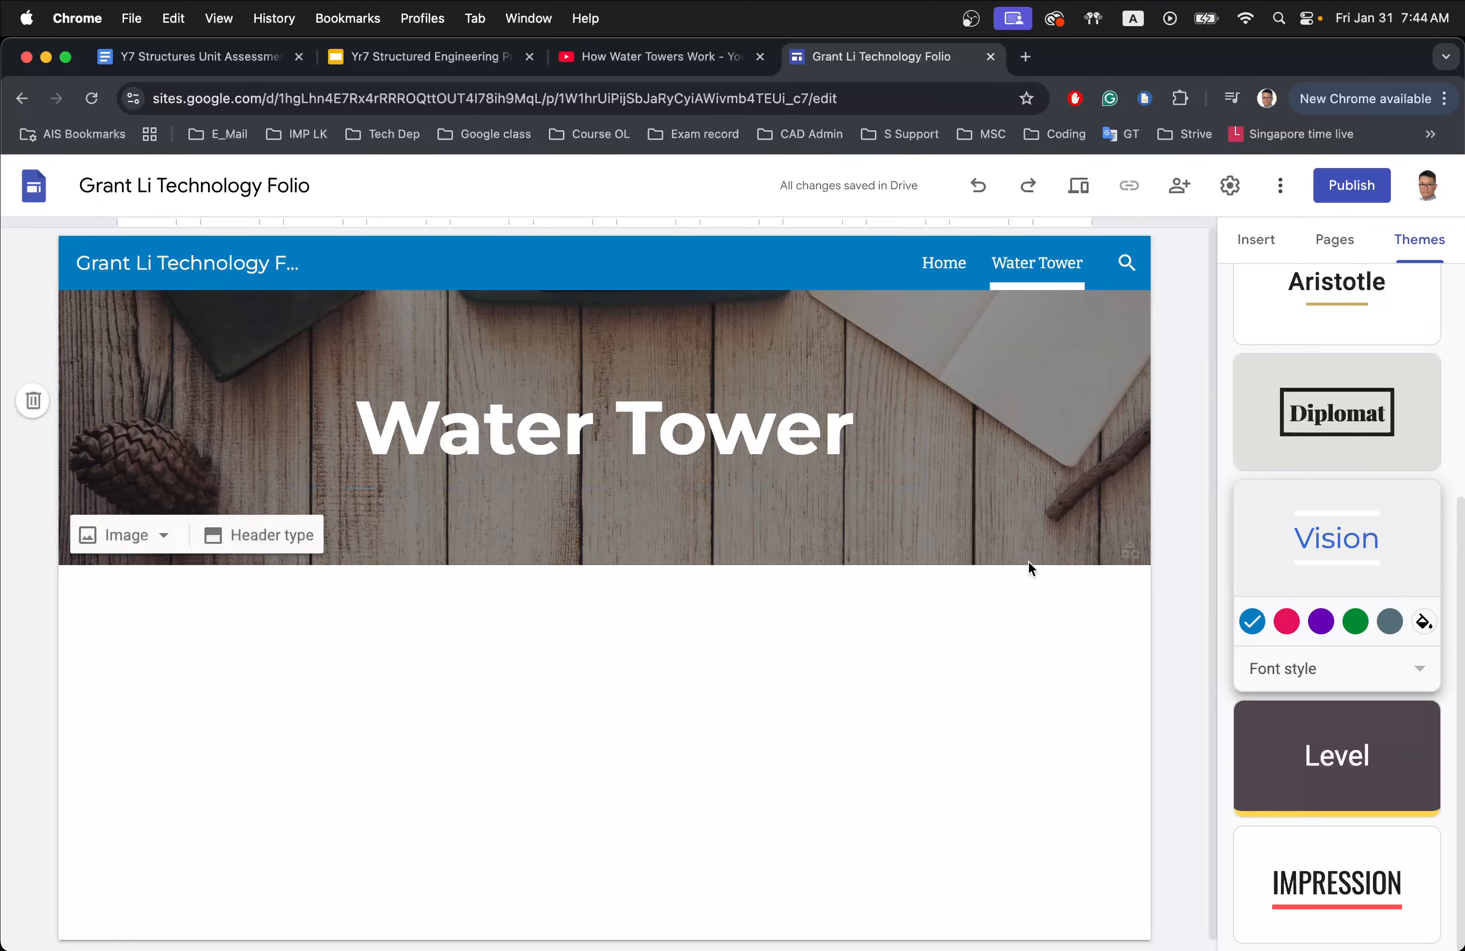
scroll(1340, 473, up, 5)
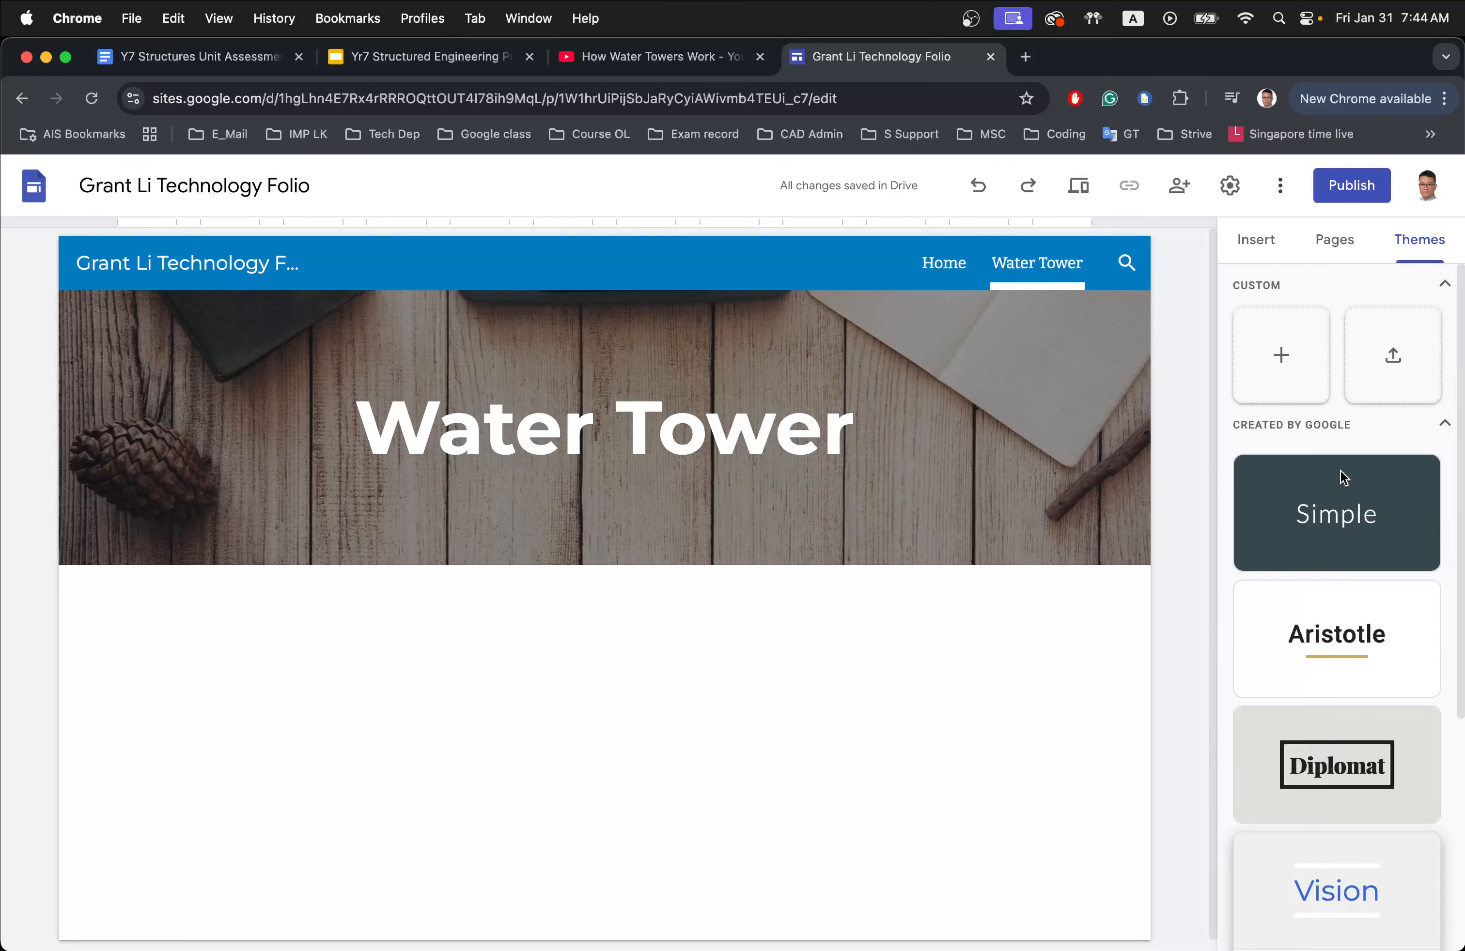
- Review the site's sharing settings without changing them, and return to the Home page
click(1318, 240)
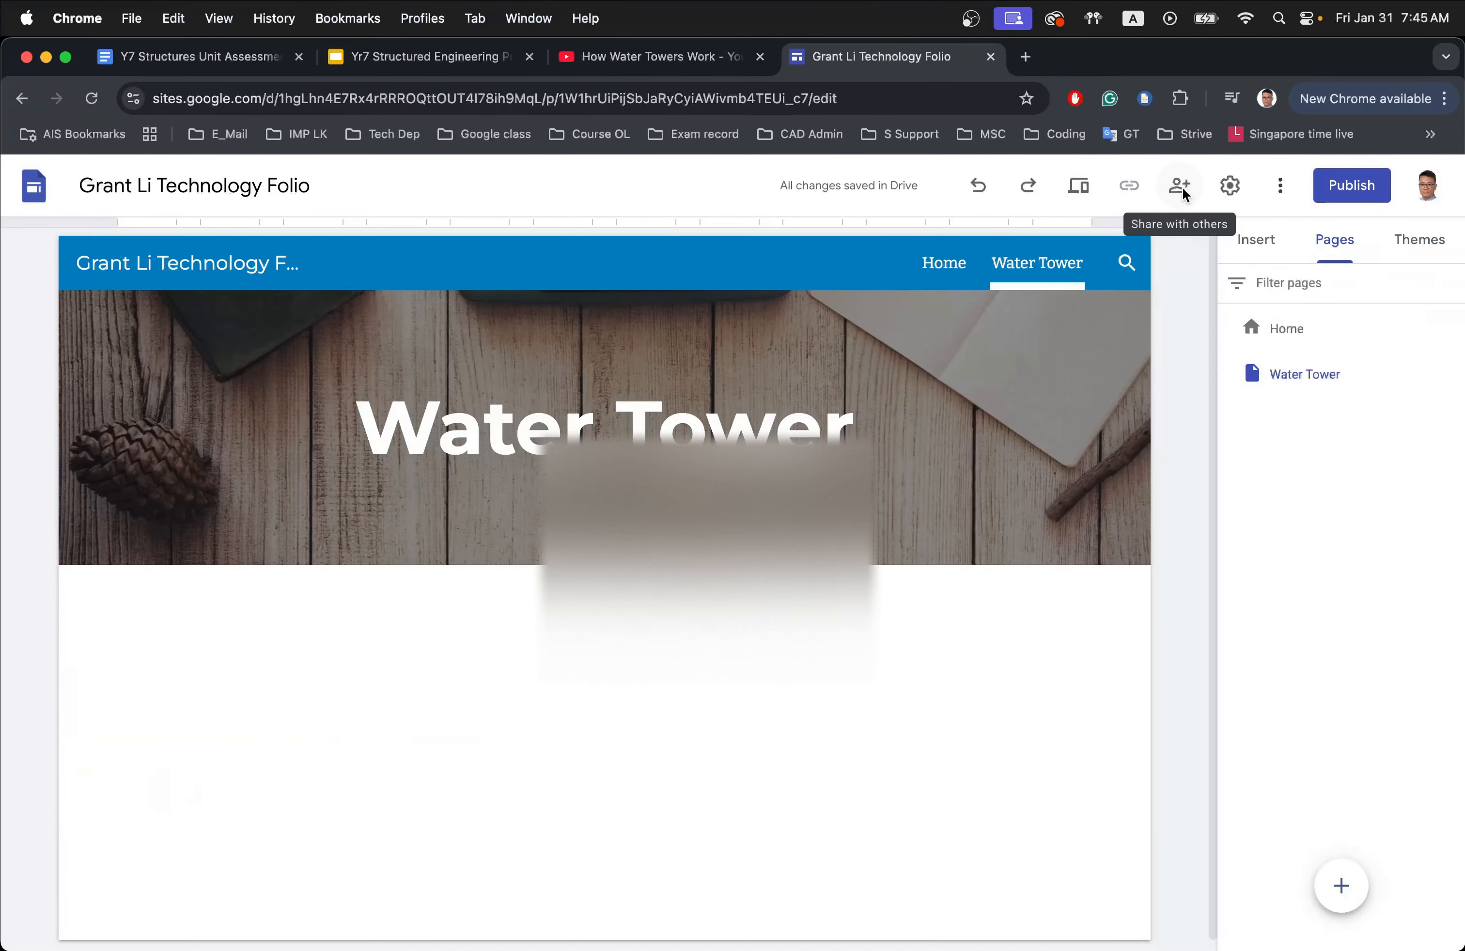
click(1200, 200)
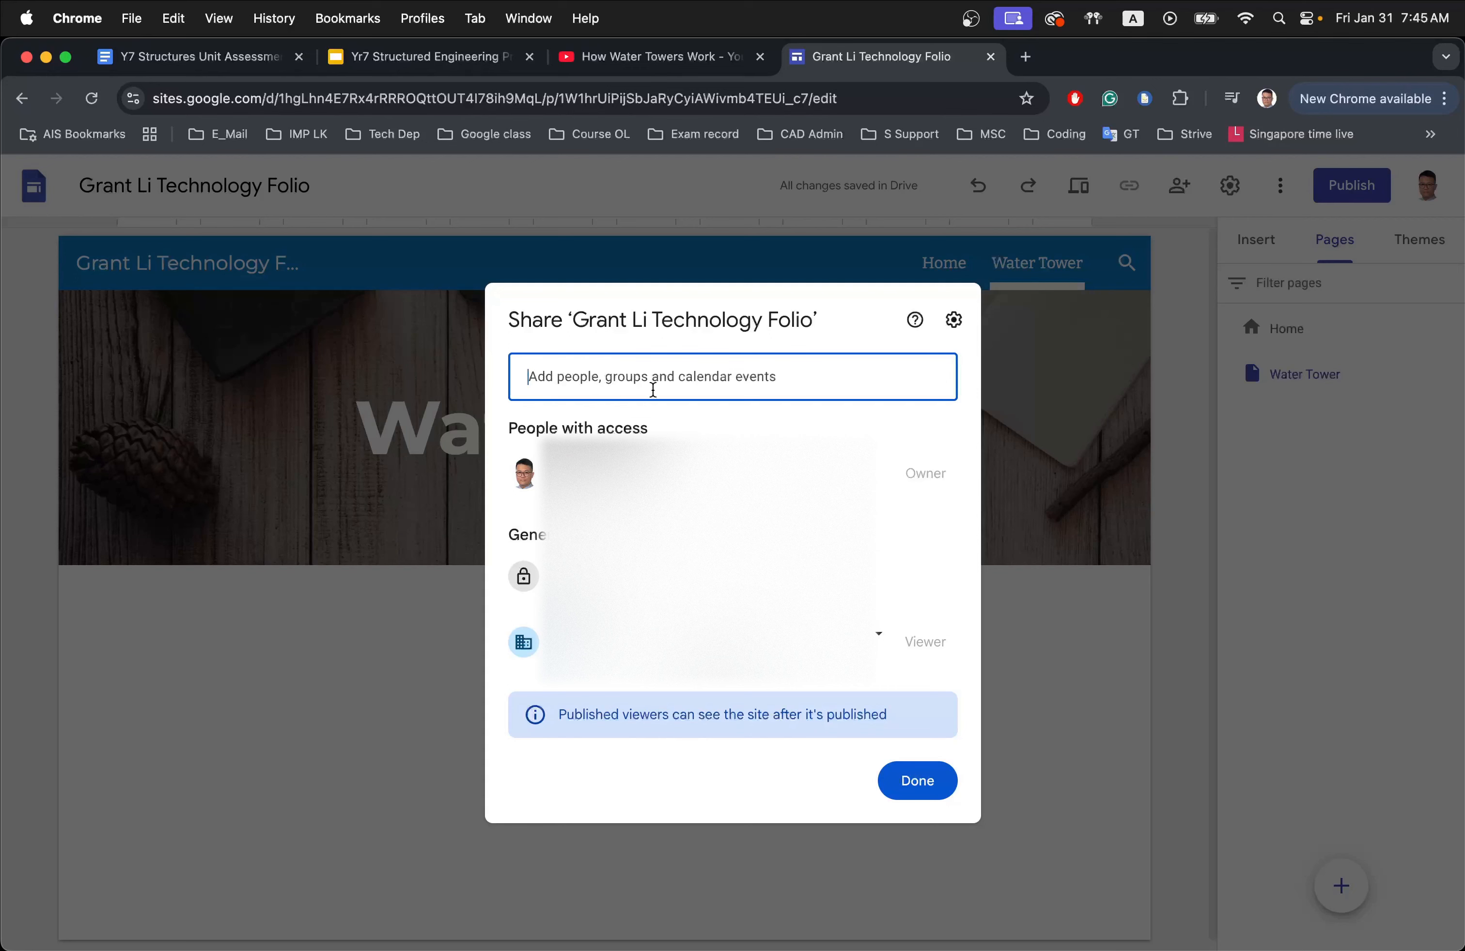
click(955, 795)
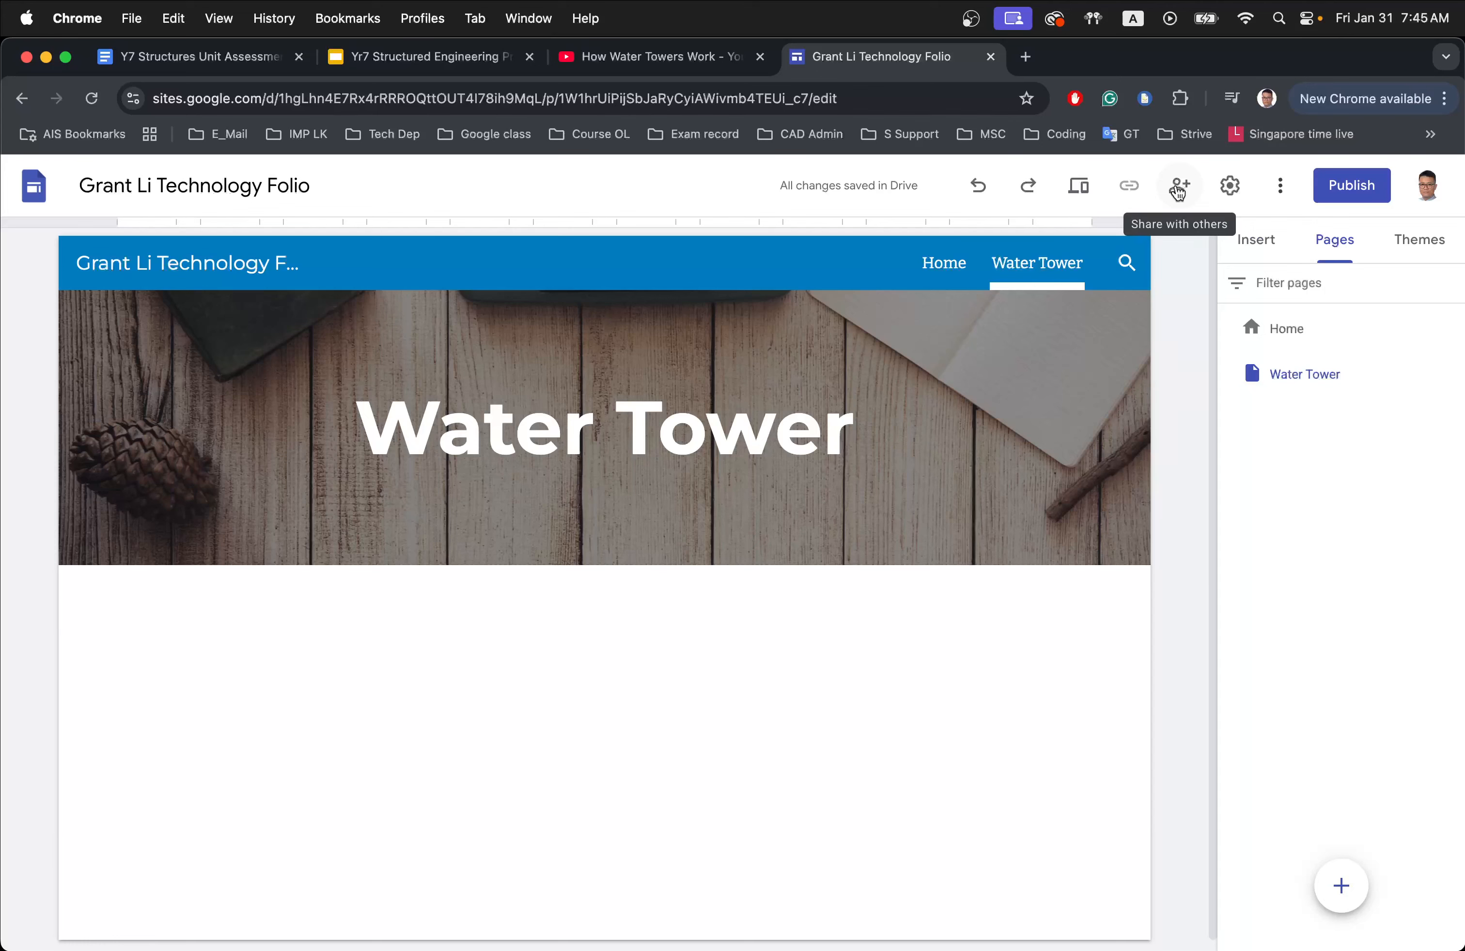
click(945, 264)
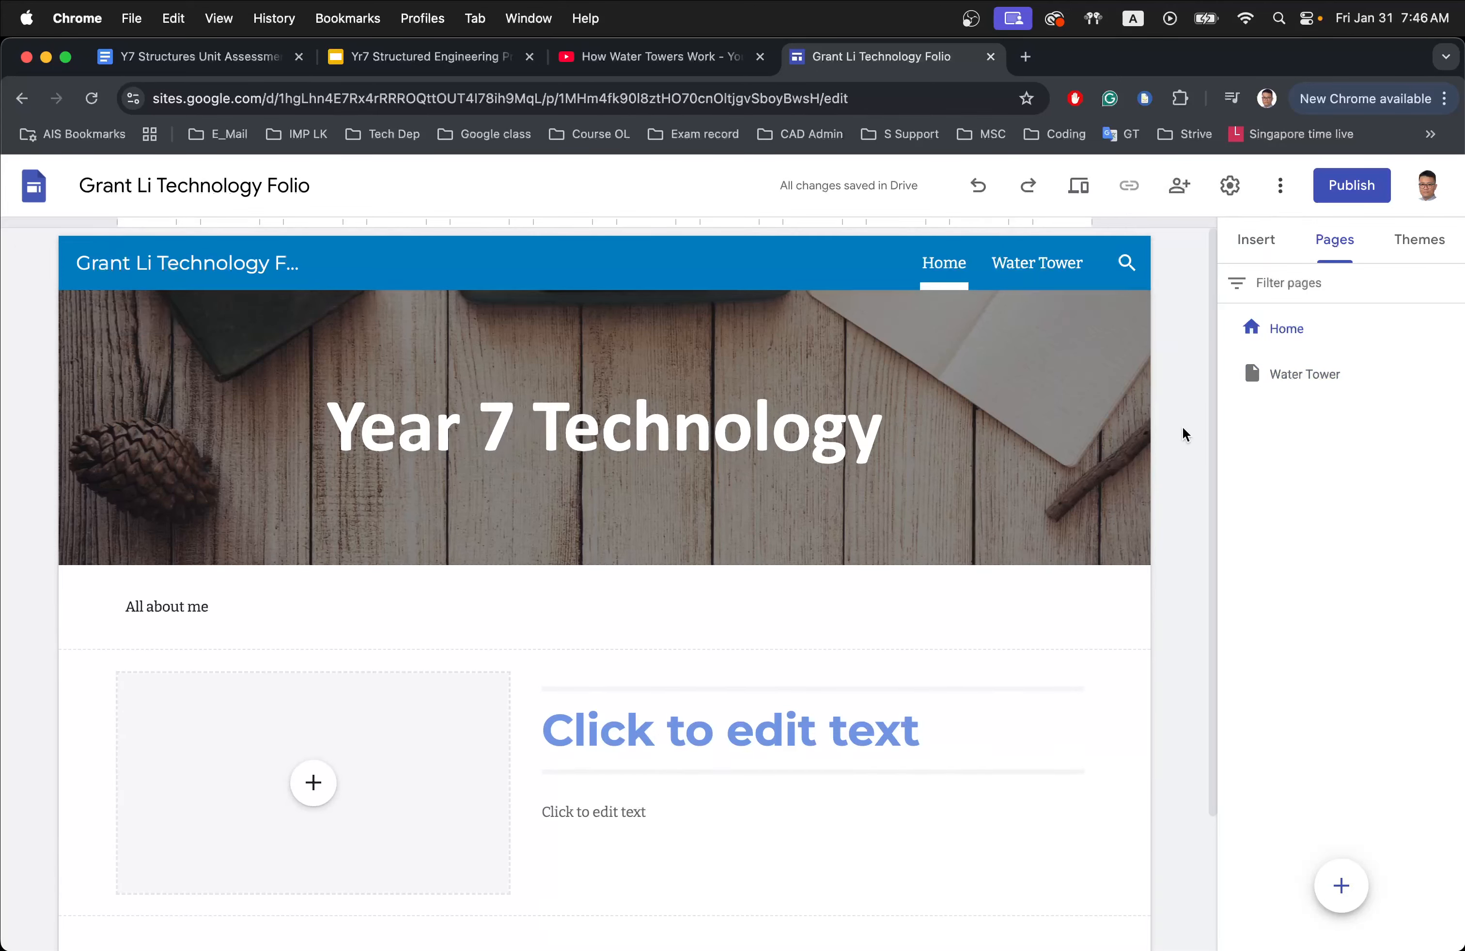